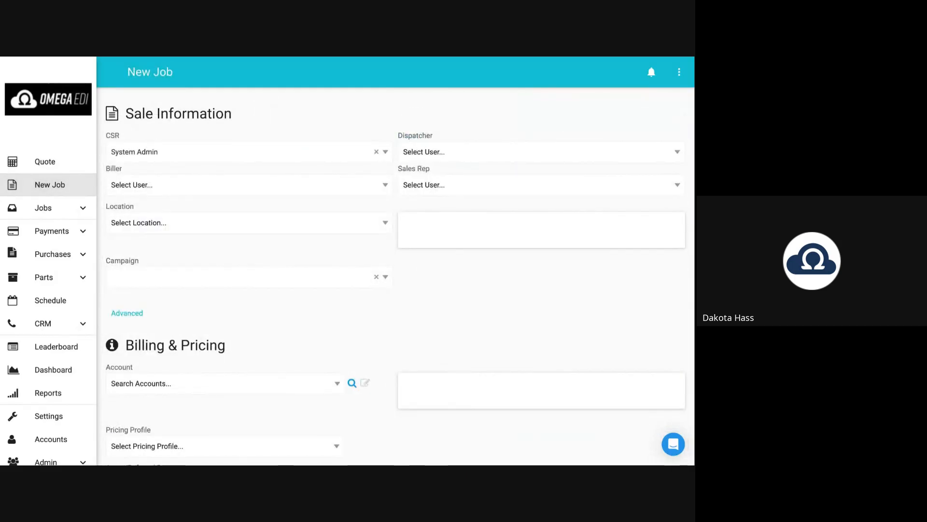
Set the job's location to #0235 Salt Lake City by searching 'sal'.
left_click_drag(126, 116, 153, 153)
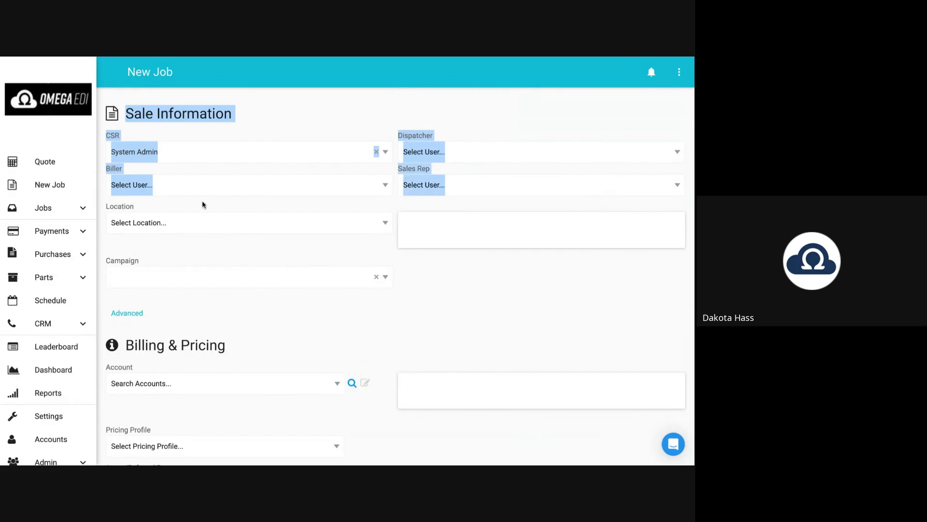
left_click(166, 213)
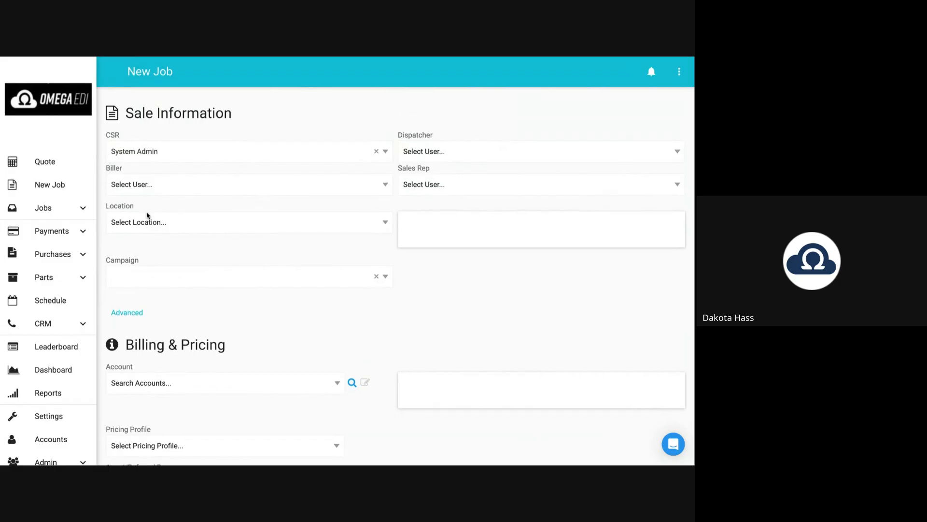
scroll(144, 215, "down", 2)
left_click(143, 153)
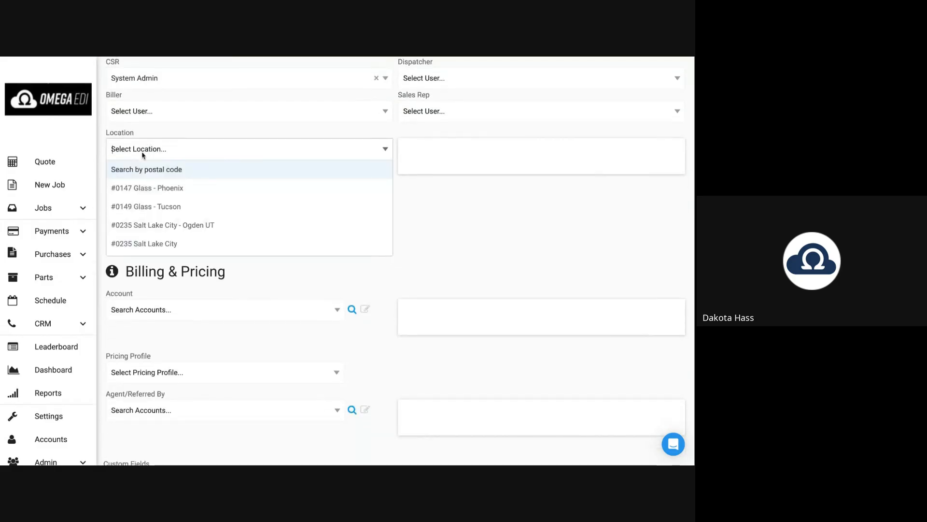
type("sal")
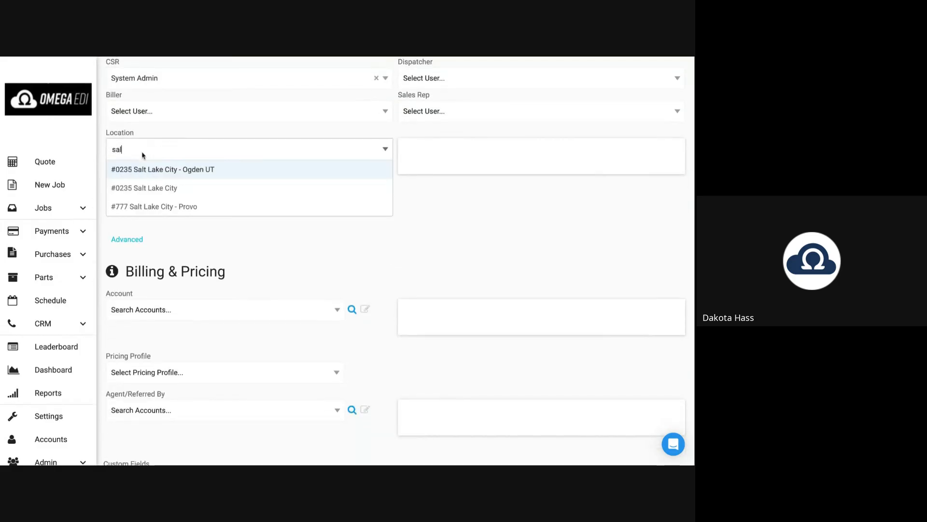
left_click(153, 192)
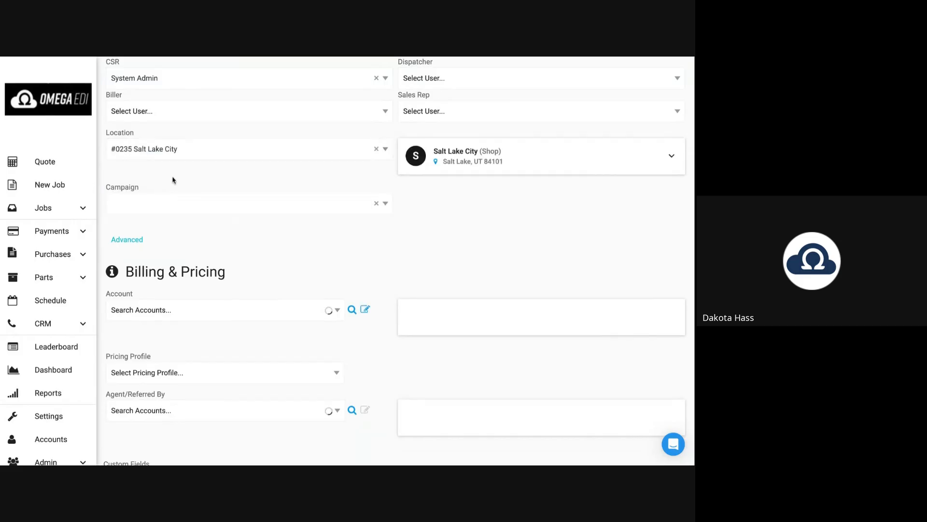
Choose Facebook as the job's campaign.
scroll(166, 187, "down", 1)
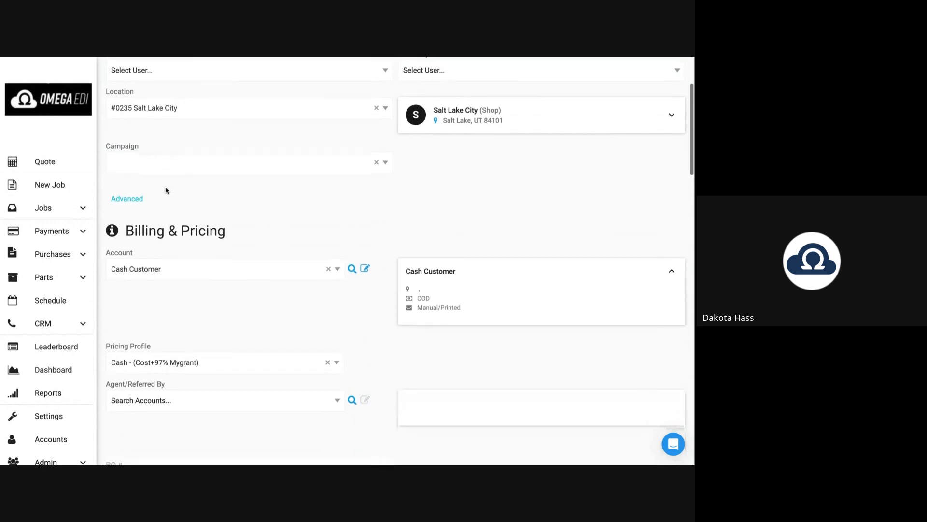
scroll(124, 139, "down", 1)
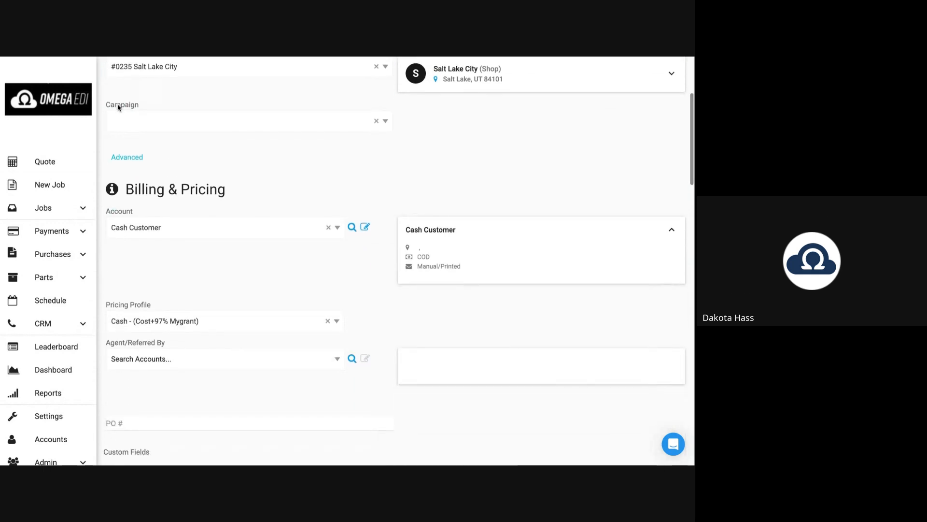
double_click(119, 106)
left_click(136, 122)
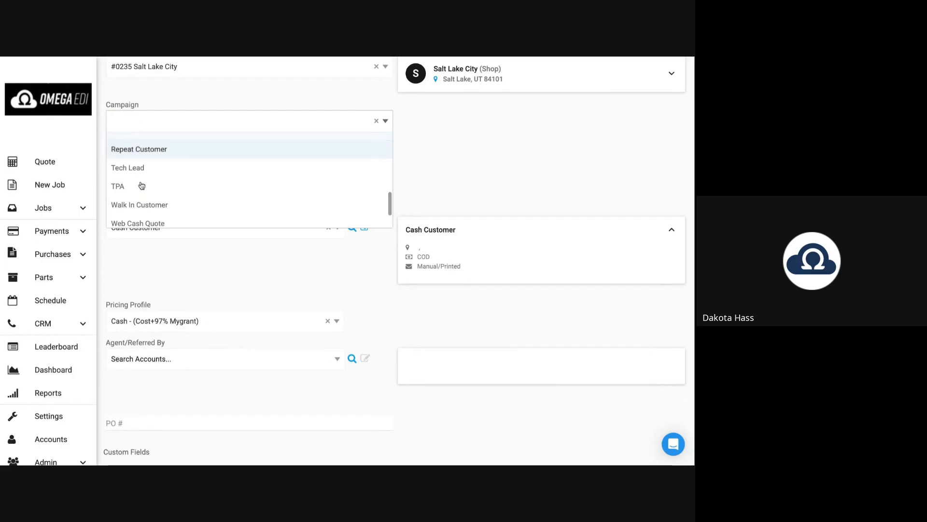
scroll(141, 185, "down", 3)
scroll(155, 158, "up", 4)
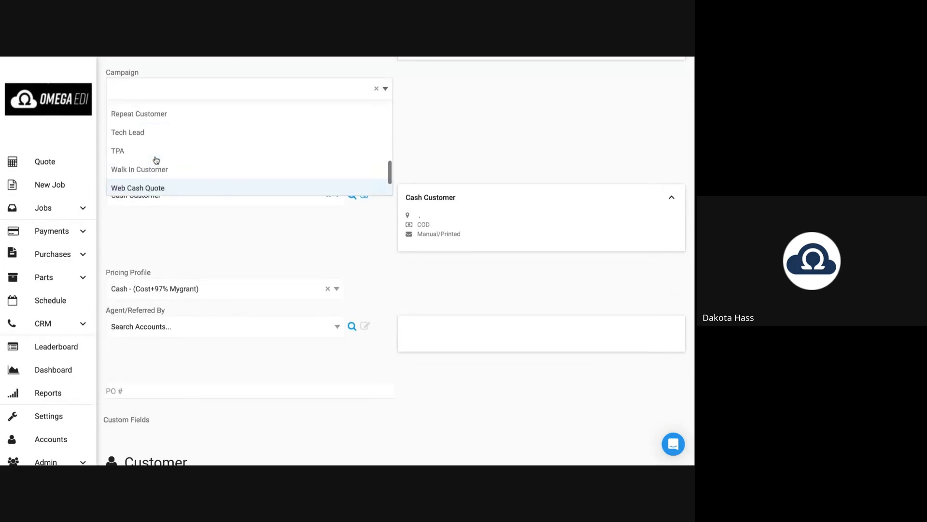
scroll(149, 160, "up", 2)
left_click(141, 159)
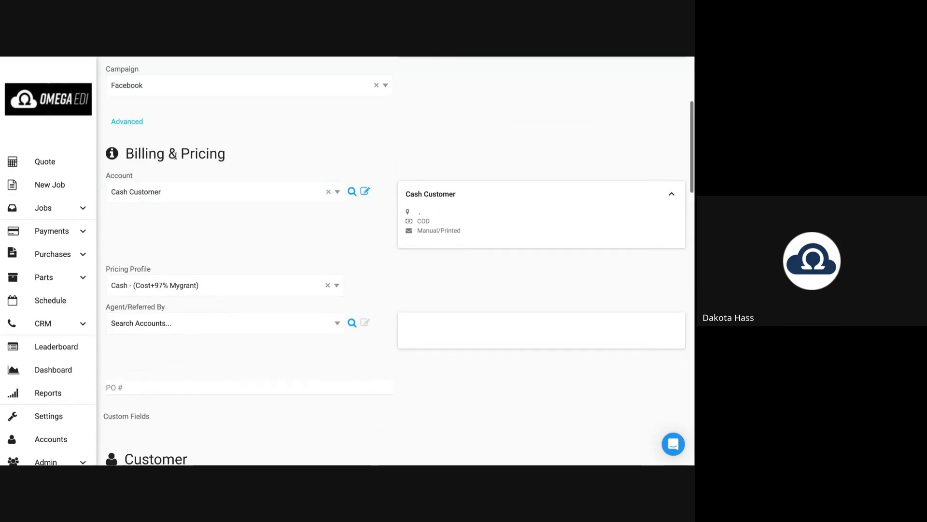
scroll(164, 157, "down", 1)
left_click_drag(126, 96, 231, 102)
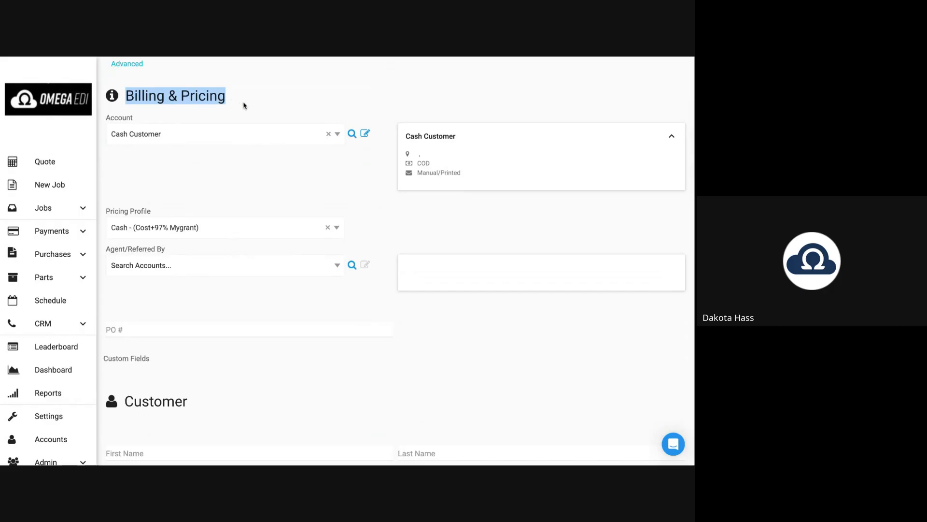
Search 'progress' and select Progressive SGC as the billing account.
left_click(244, 105)
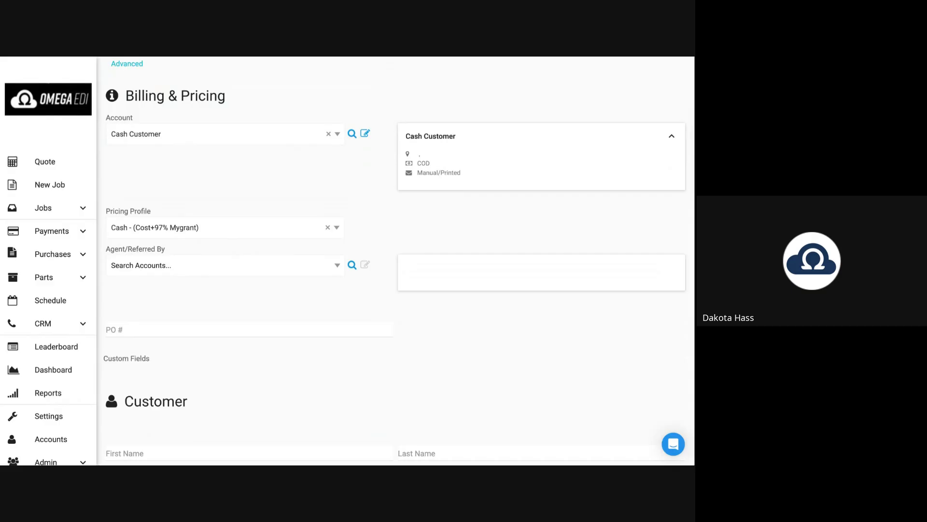
left_click(150, 136)
type("p")
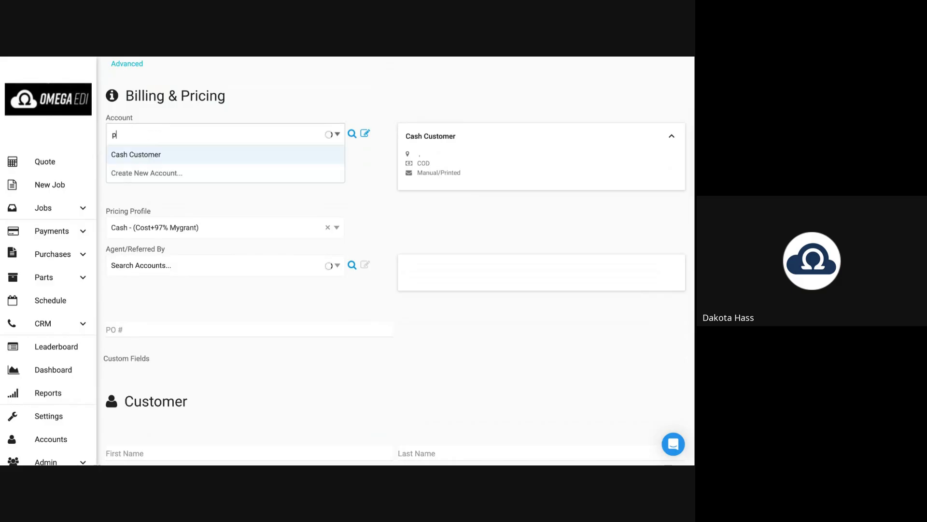
type("rogre")
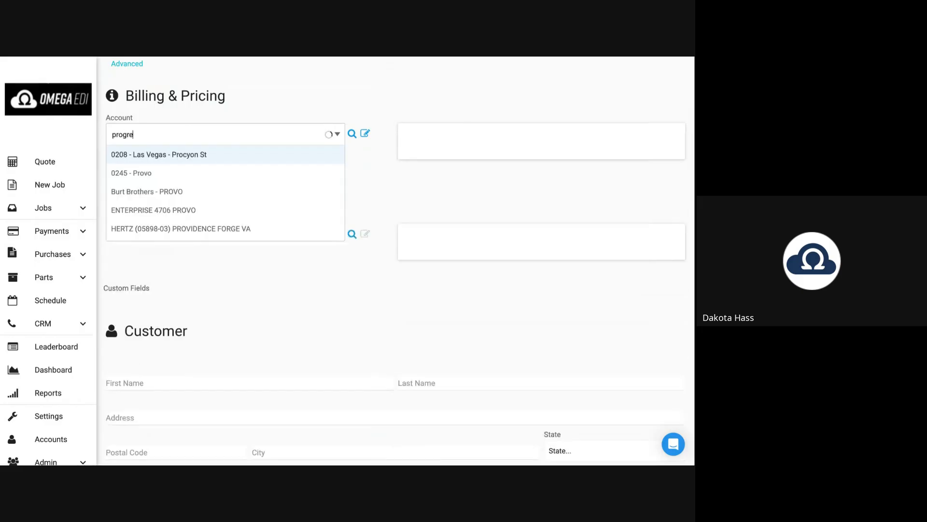
type("ss")
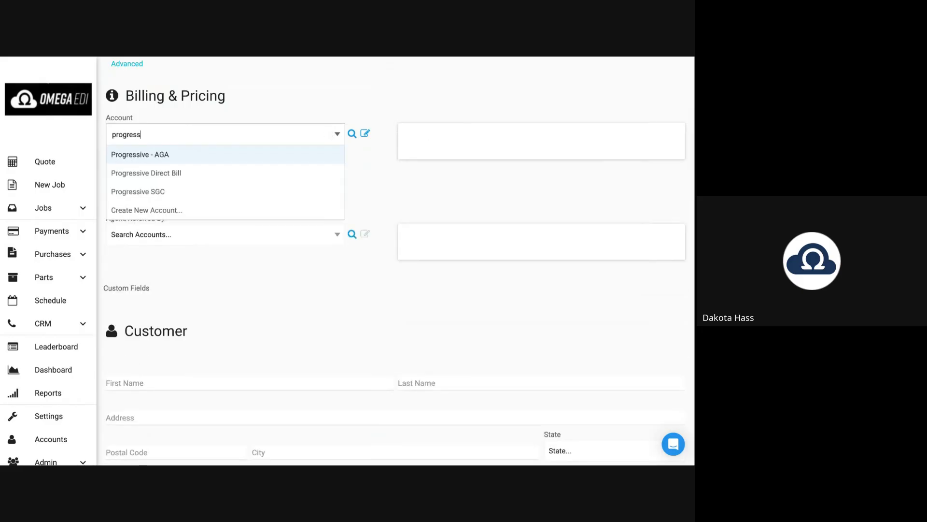
left_click(149, 193)
scroll(188, 186, "down", 1)
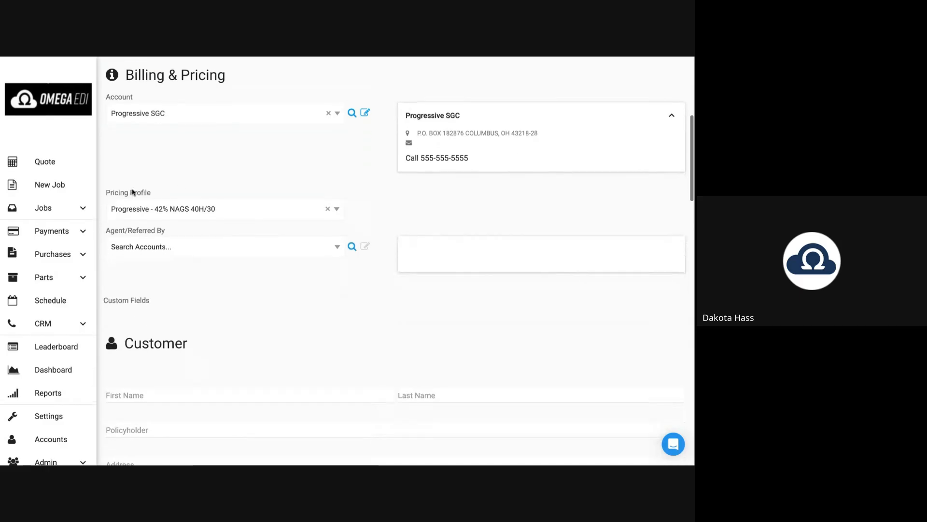
left_click_drag(112, 194, 152, 193)
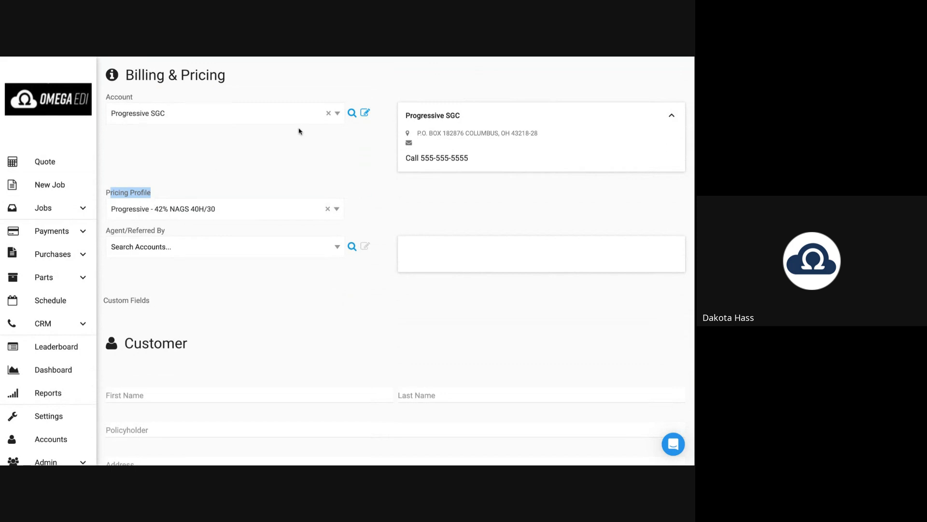
Review the Progressive SGC account details and default pricing profile, then close them.
left_click(366, 114)
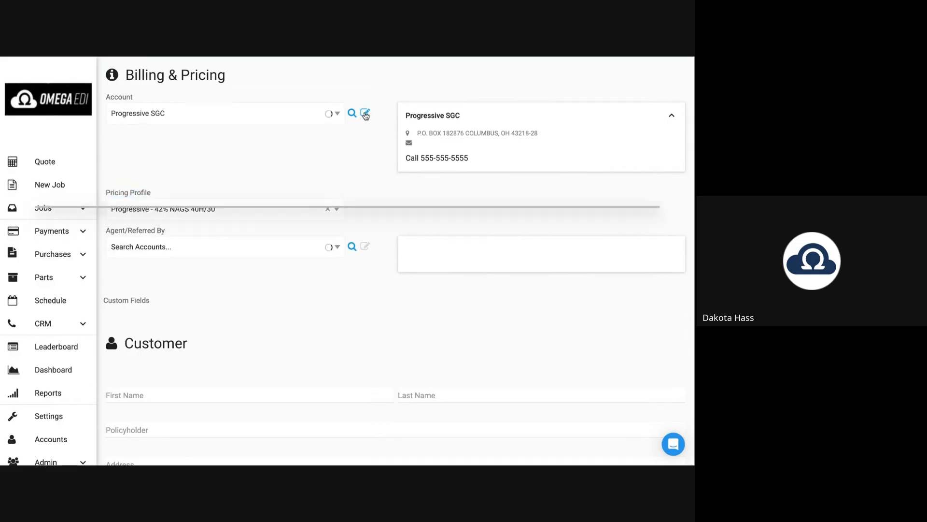
scroll(159, 268, "down", 1)
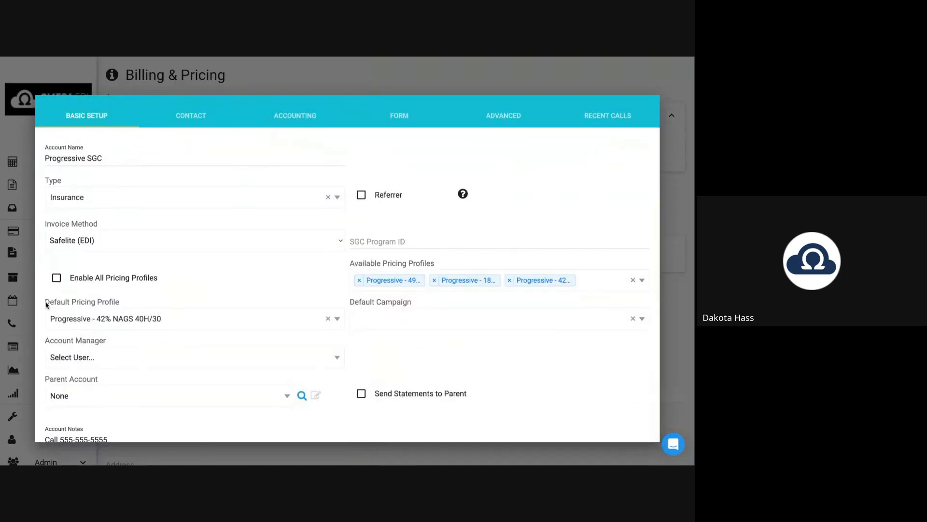
left_click_drag(46, 304, 124, 304)
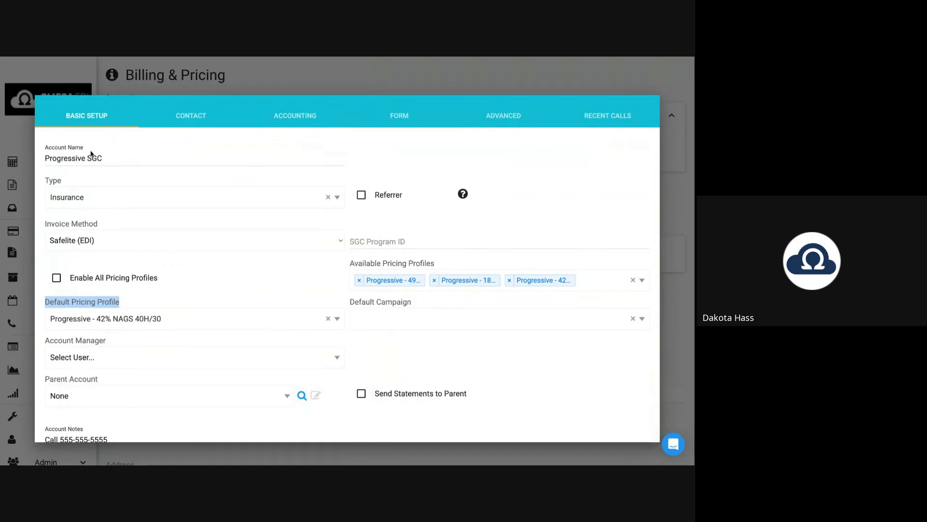
left_click(180, 78)
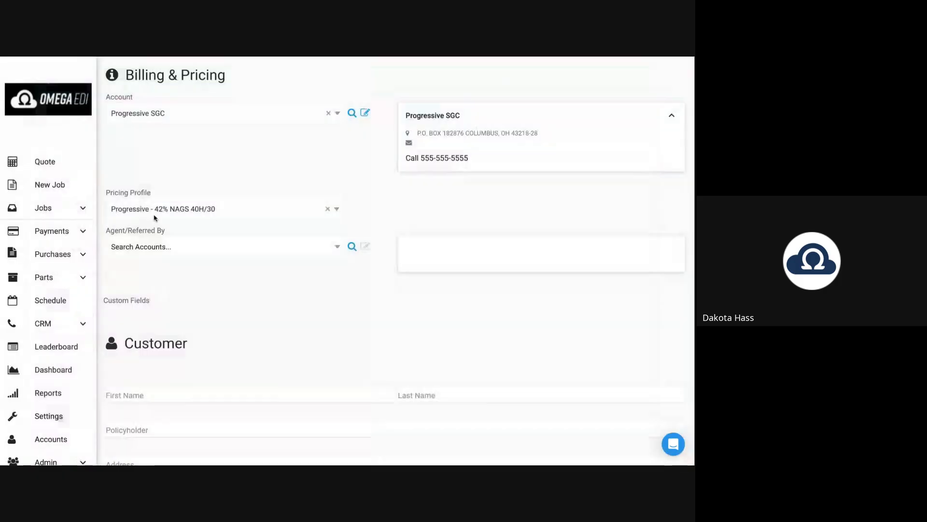
Search 'j' in Agent/Referred By and pick the referring insurance agent from the results.
left_click_drag(110, 194, 167, 193)
left_click(182, 191)
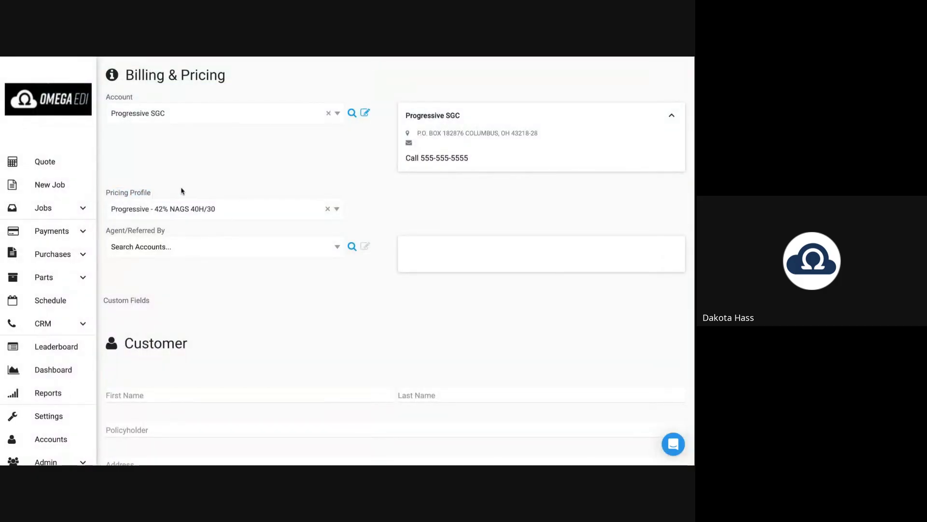
scroll(154, 227, "down", 1)
left_click(152, 211)
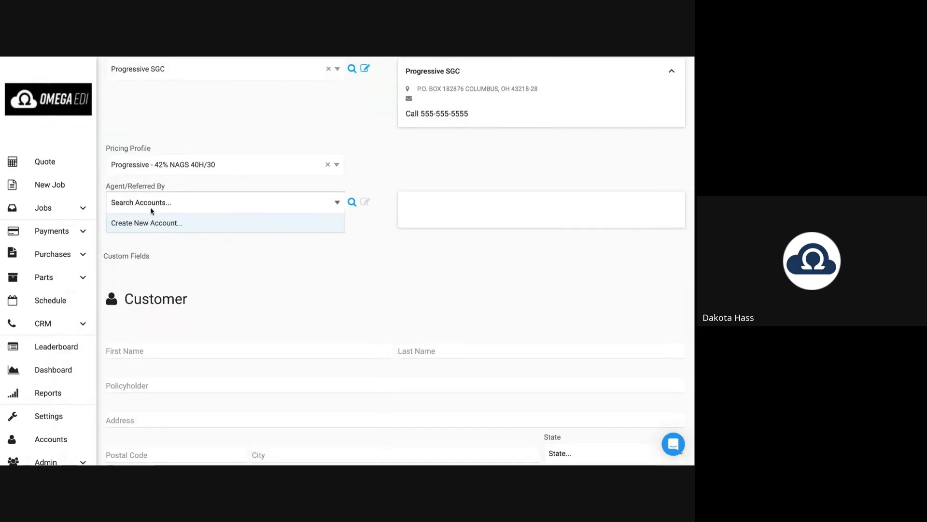
type("j")
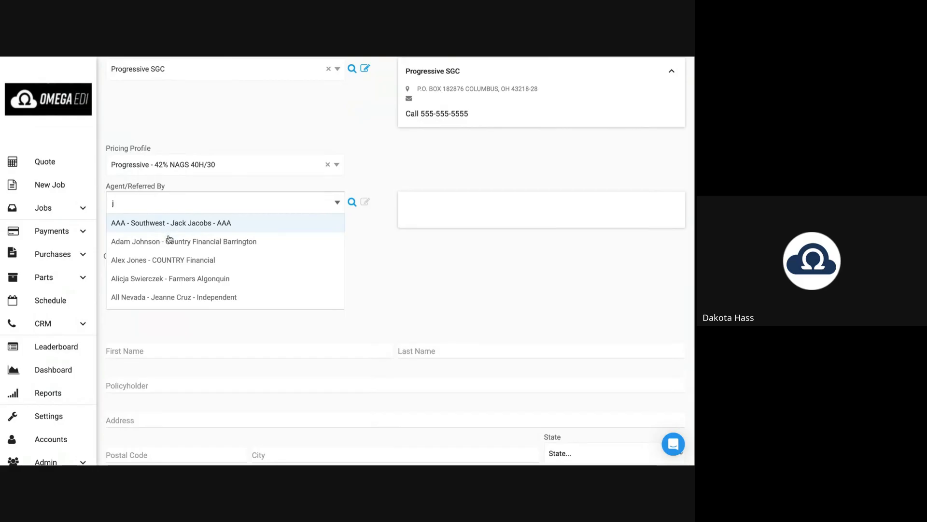
scroll(161, 263, "down", 1)
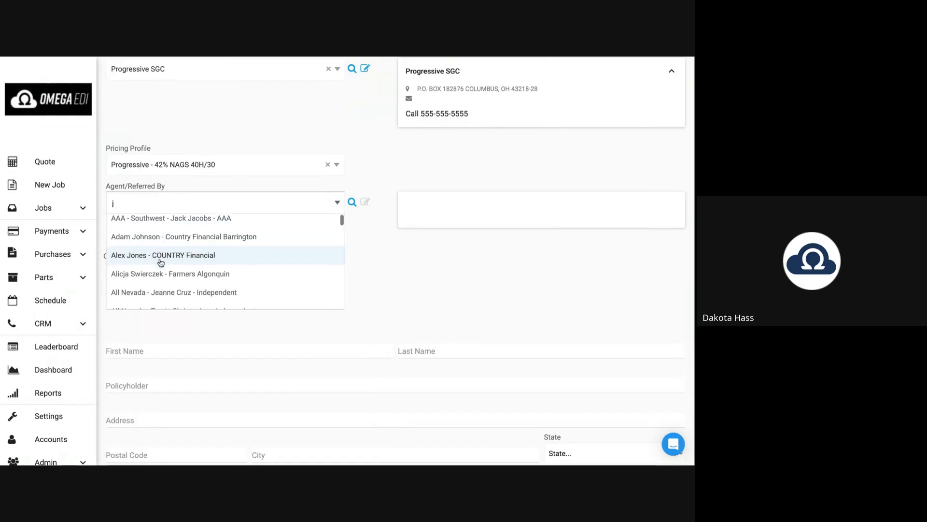
scroll(160, 263, "down", 3)
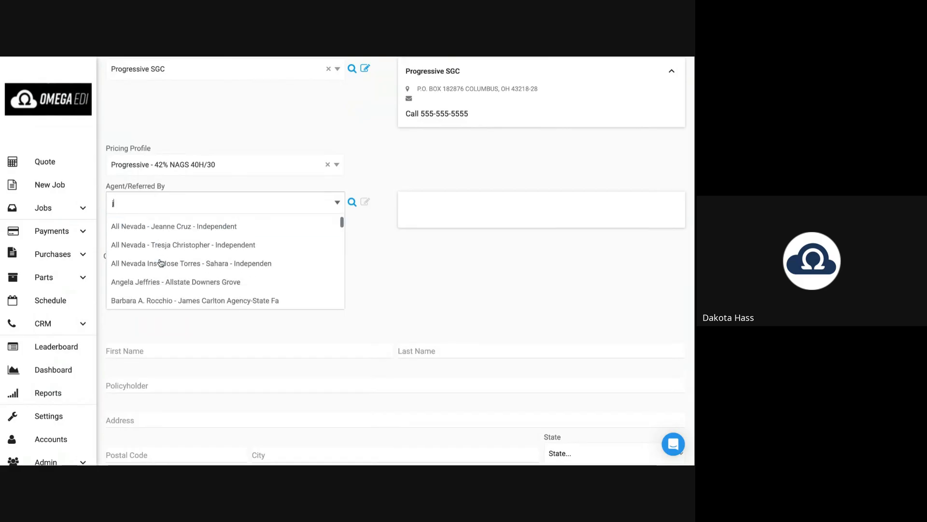
left_click(152, 299)
scroll(172, 281, "down", 5)
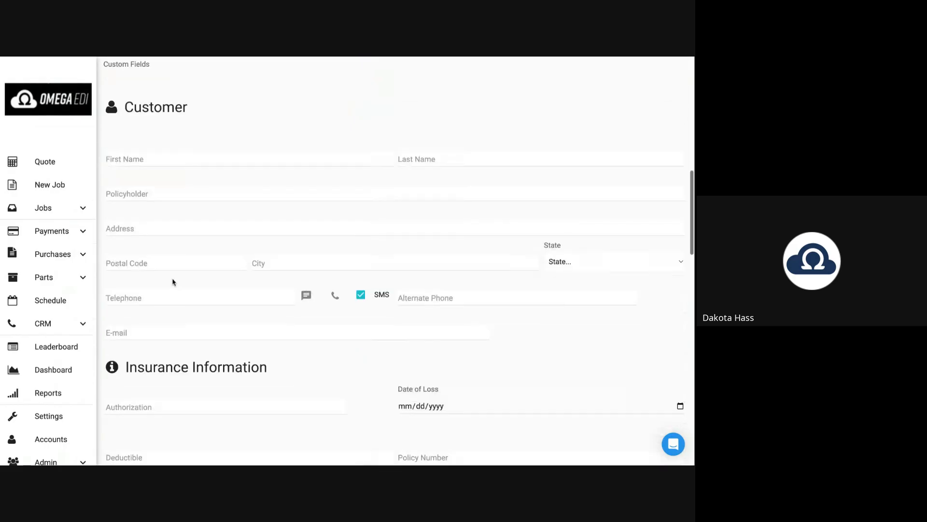
scroll(145, 145, "down", 1)
Enter TEST as the customer's first name.
left_click_drag(124, 87, 205, 156)
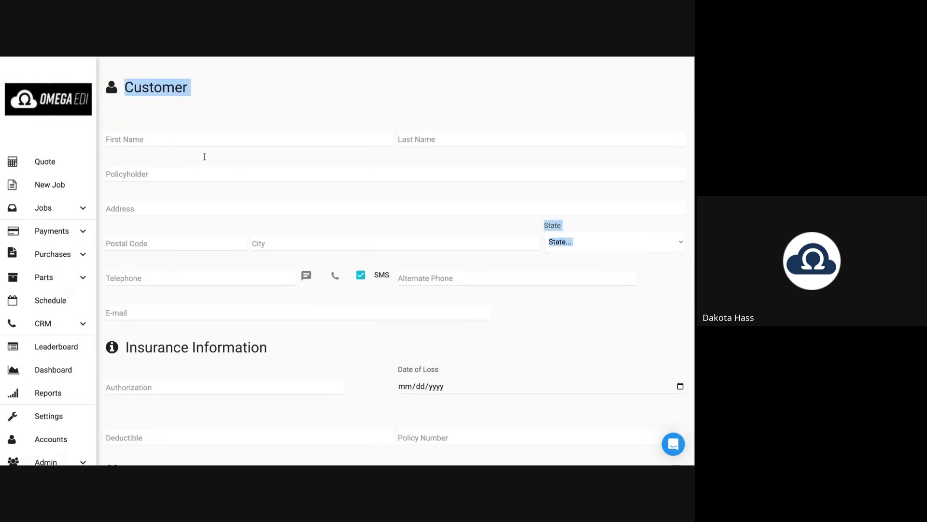
left_click(215, 108)
left_click(149, 138)
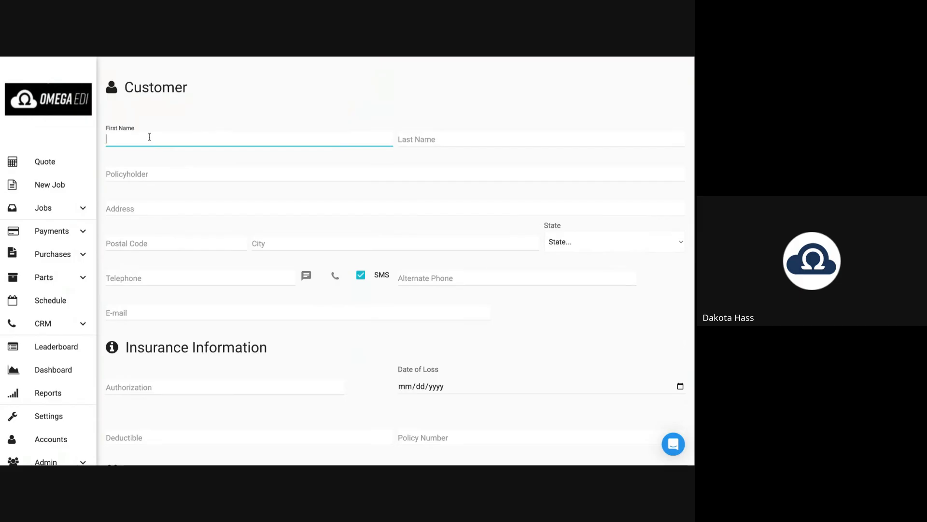
type("TEST")
left_click(149, 194)
Fill in a placeholder telephone number, declining the matching-job prompt.
left_click(122, 276)
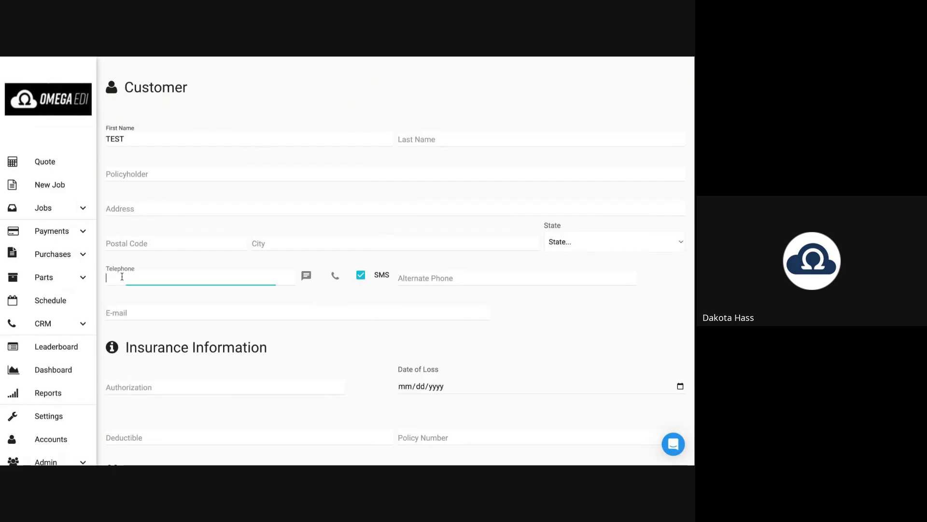
type("555-555-5555")
left_click(160, 263)
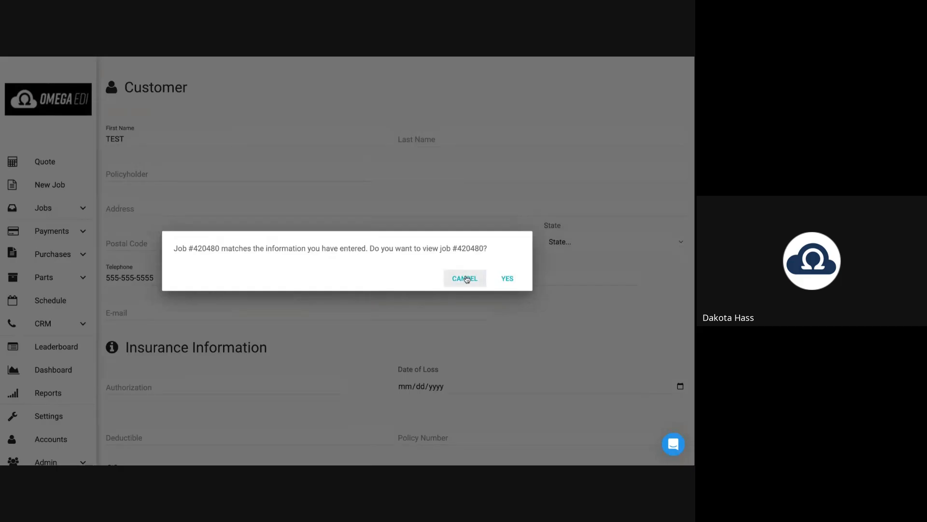
left_click(465, 275)
Enter the no-reply e-mail address, declining the matching-job prompt again.
left_click(143, 313)
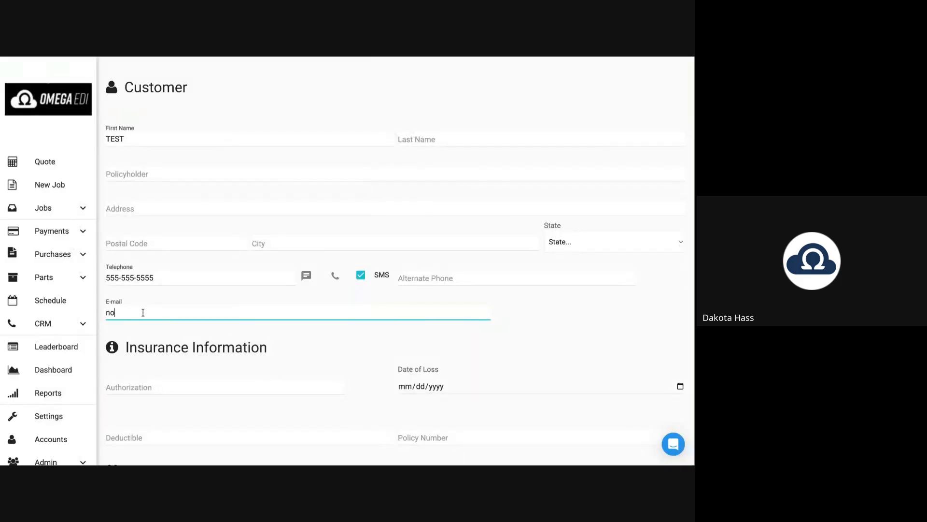
left_click(197, 295)
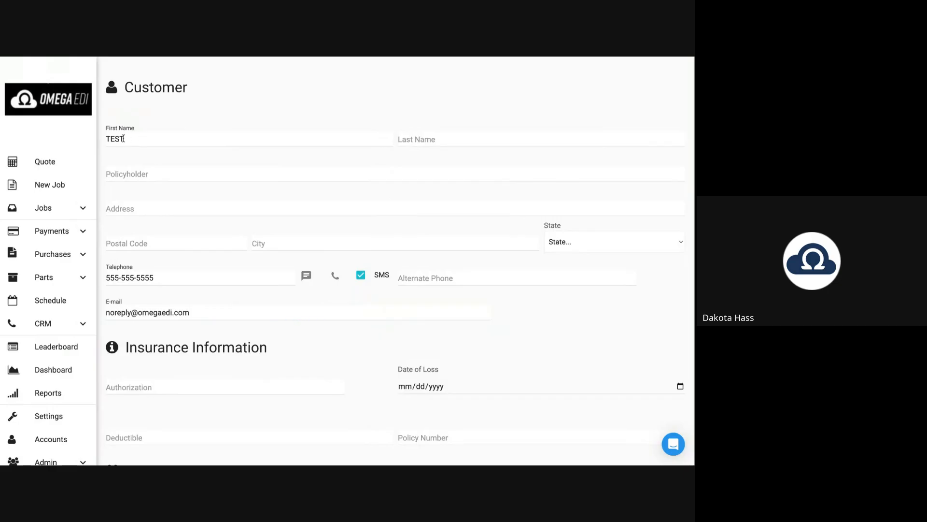
left_click(116, 273)
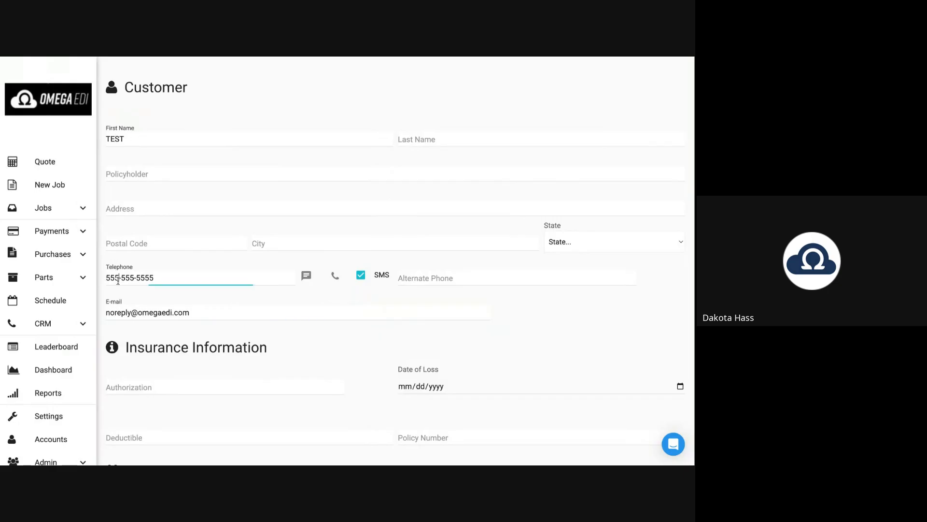
left_click(141, 293)
left_click(464, 284)
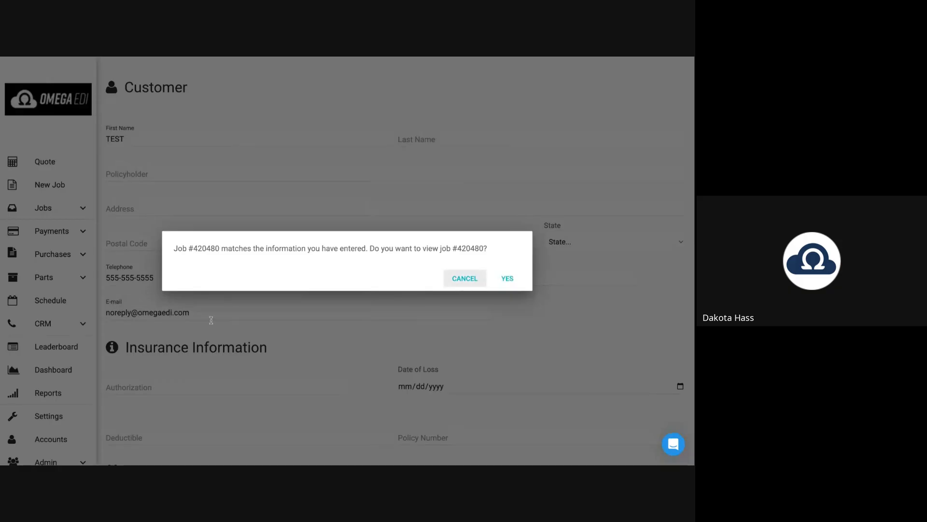
scroll(182, 337, "down", 1)
scroll(182, 338, "down", 2)
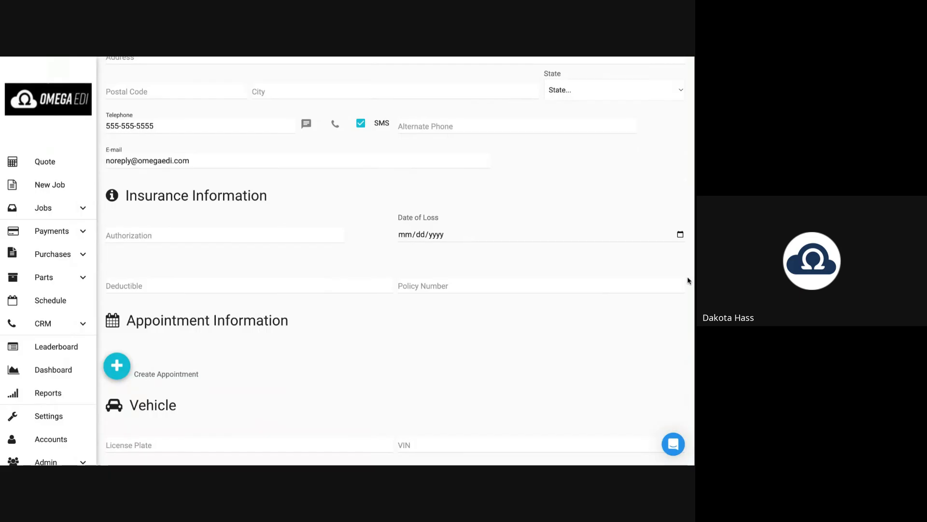
Enter the insurance authorization number, declining the matching-job prompt.
triple_click(190, 195)
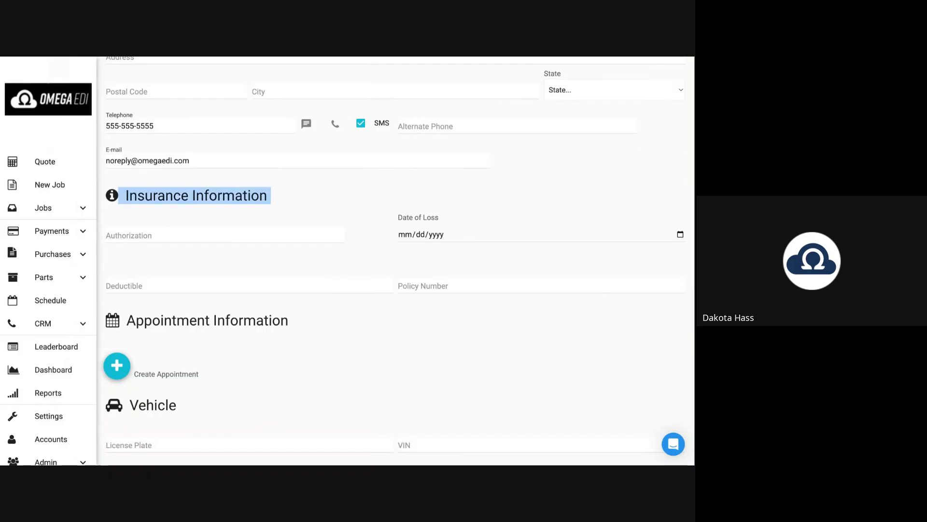
left_click(135, 236)
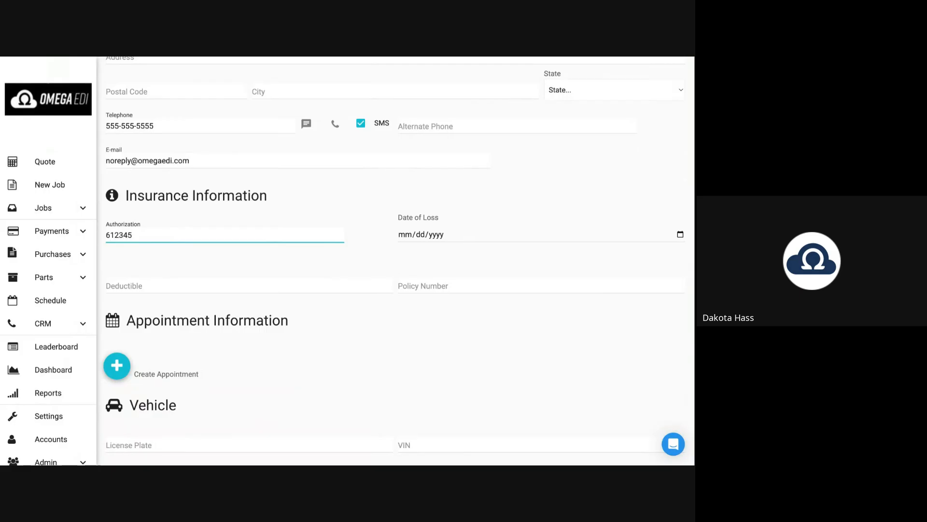
double_click(115, 236)
left_click(143, 259)
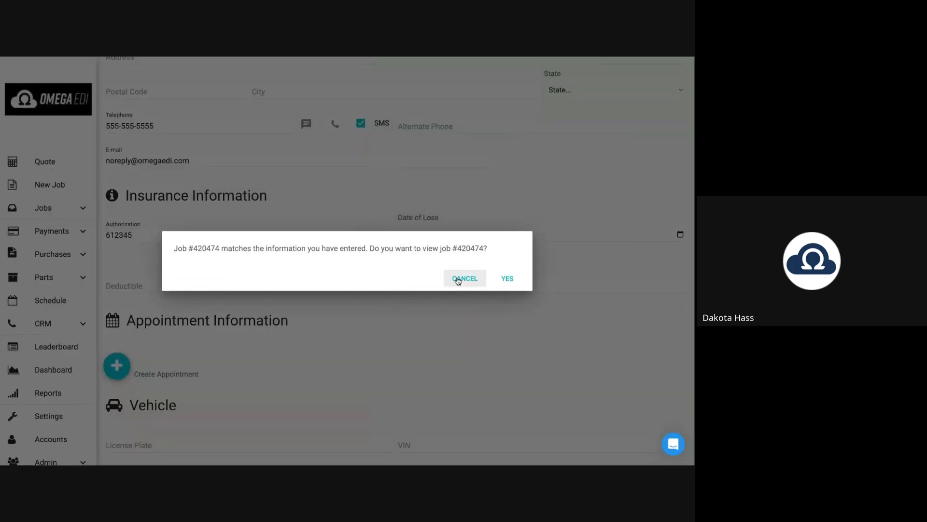
left_click(457, 277)
Set Date of Loss to 11/01/2025 and Deductible to 100.00.
left_click_drag(409, 218, 438, 220)
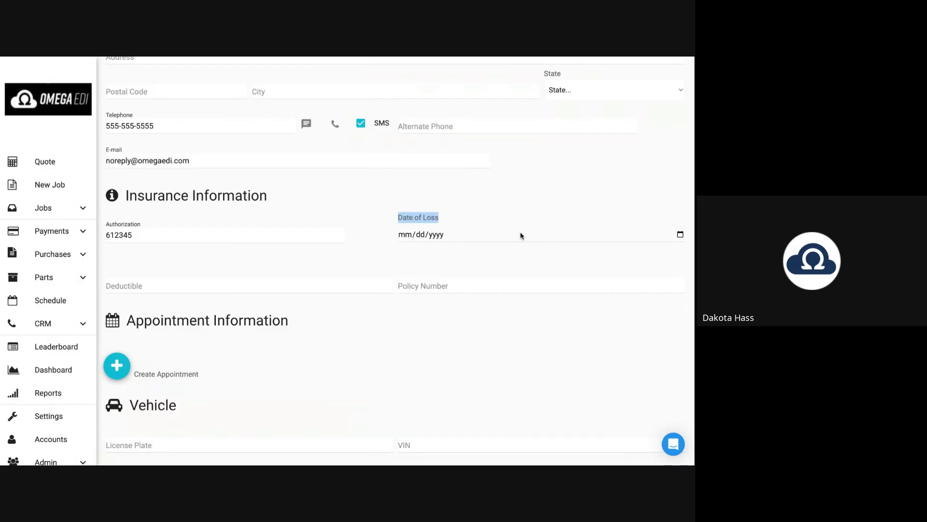
left_click(681, 235)
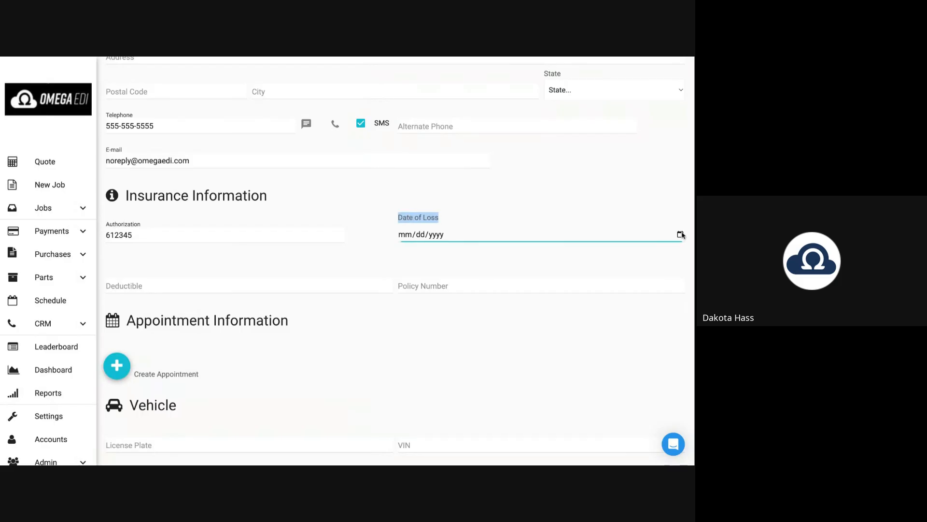
type("11012025")
left_click(151, 285)
type("10")
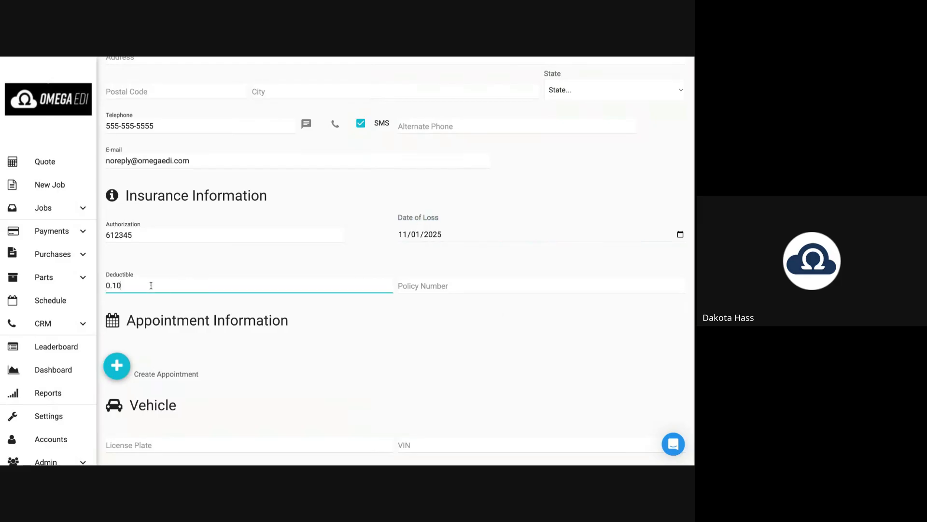
type(".000")
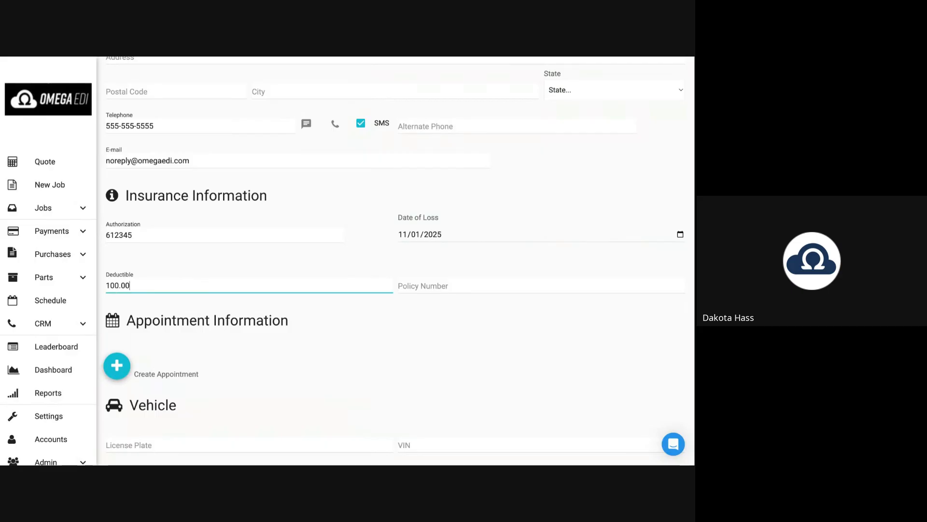
left_click(319, 328)
scroll(316, 327, "down", 4)
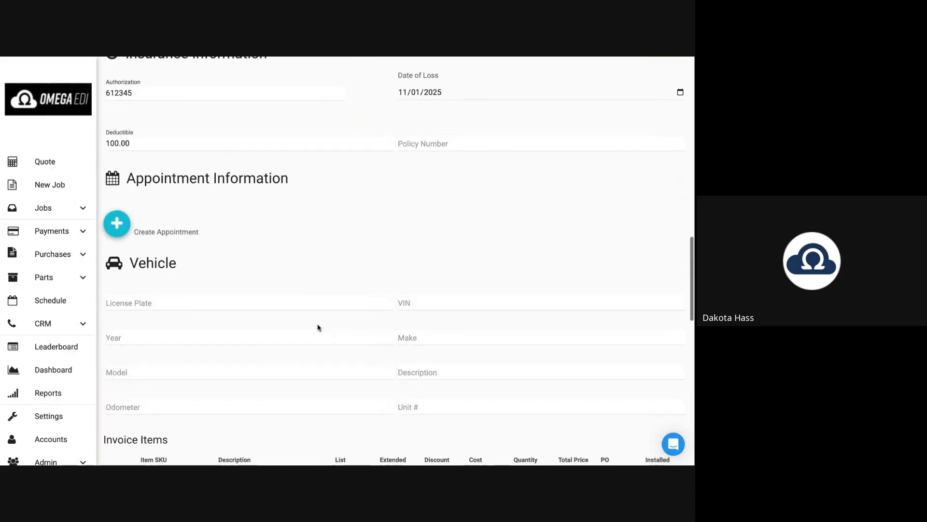
left_click_drag(127, 119, 290, 128)
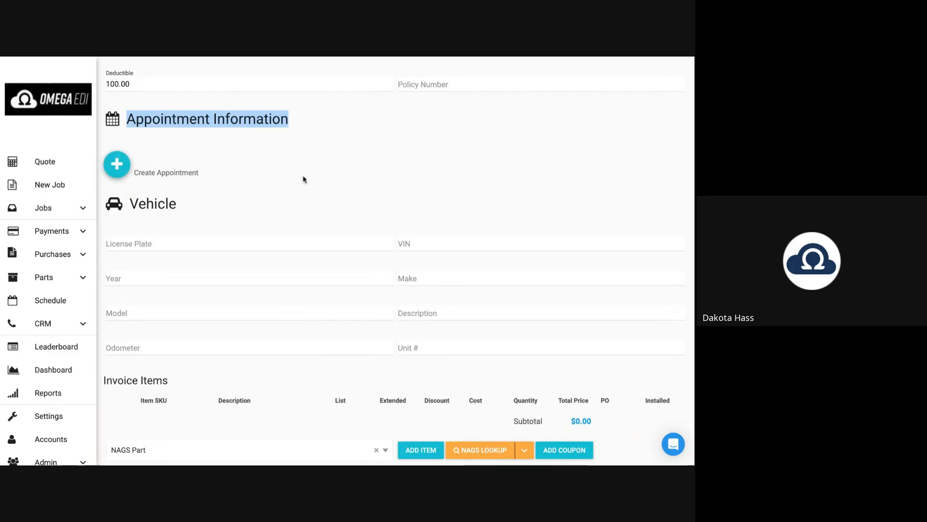
scroll(304, 179, "down", 1)
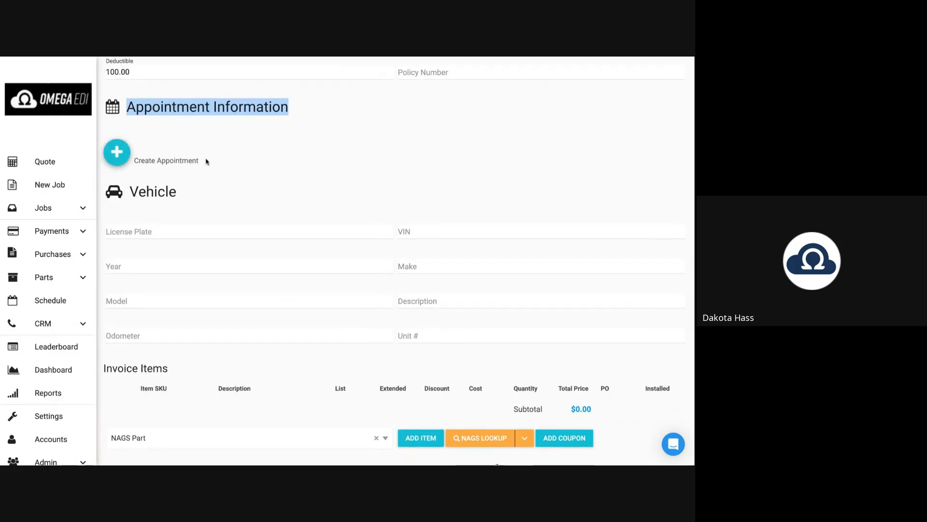
scroll(206, 161, "down", 1)
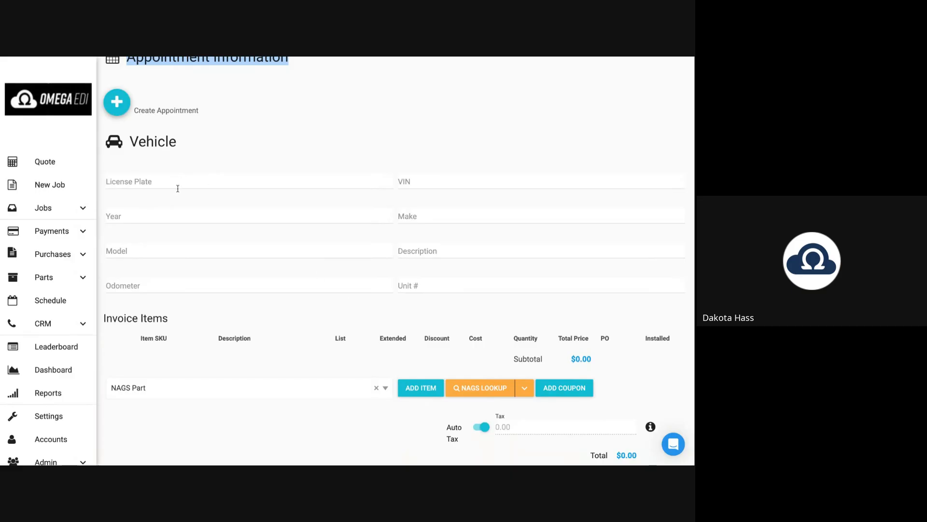
scroll(177, 188, "down", 1)
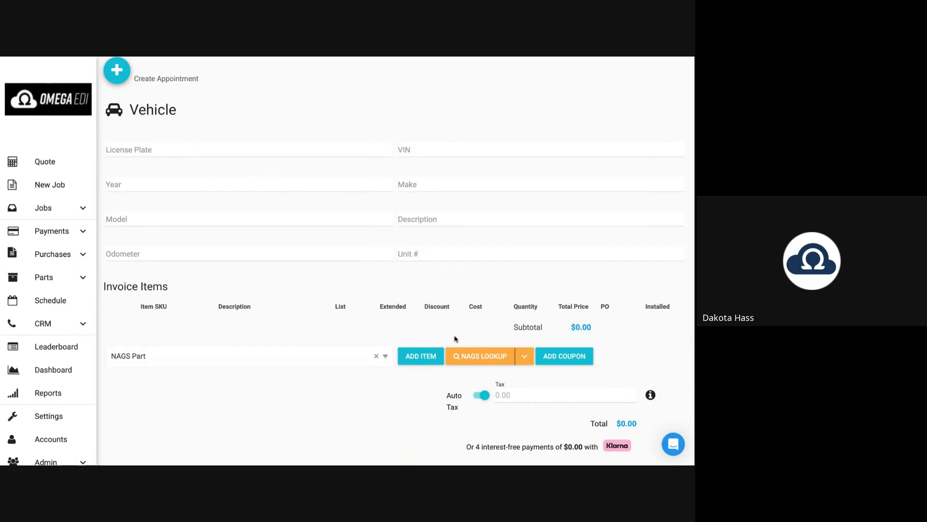
In NAGS lookup, try Utah licence-plate and pasted-VIN lookups, clearing each result.
left_click(482, 357)
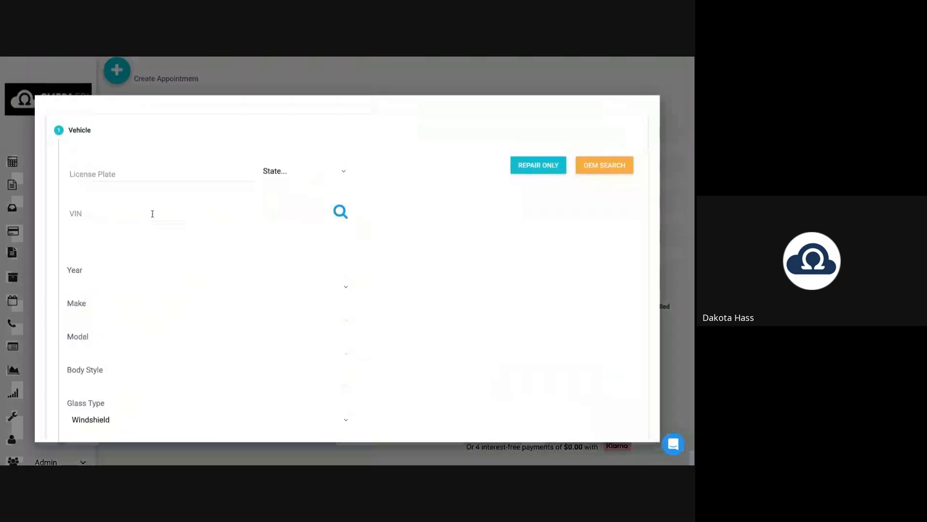
left_click(112, 176)
type("E193RN")
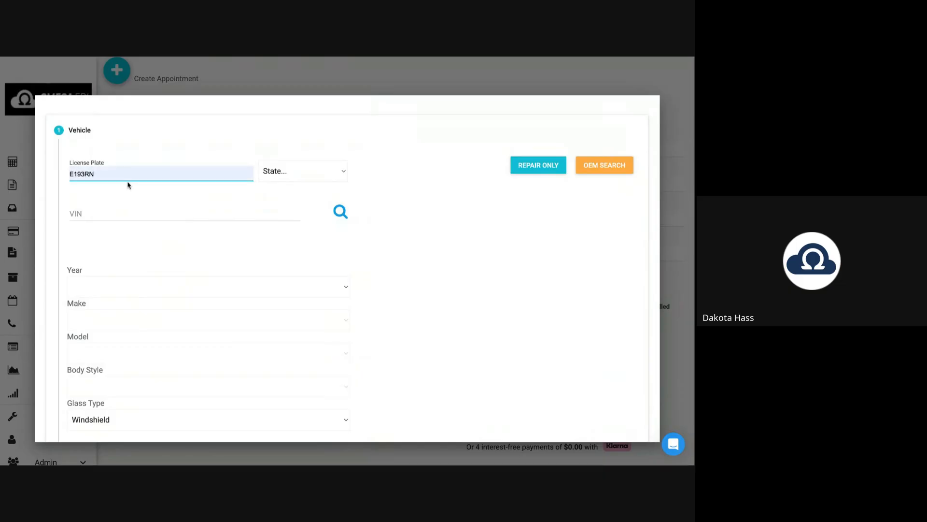
key("Tab")
key("u")
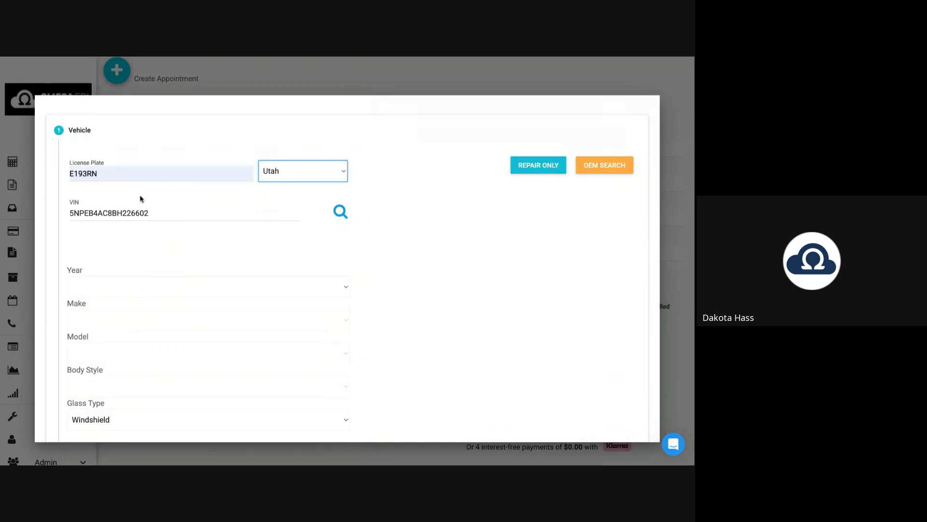
scroll(138, 239, "down", 2)
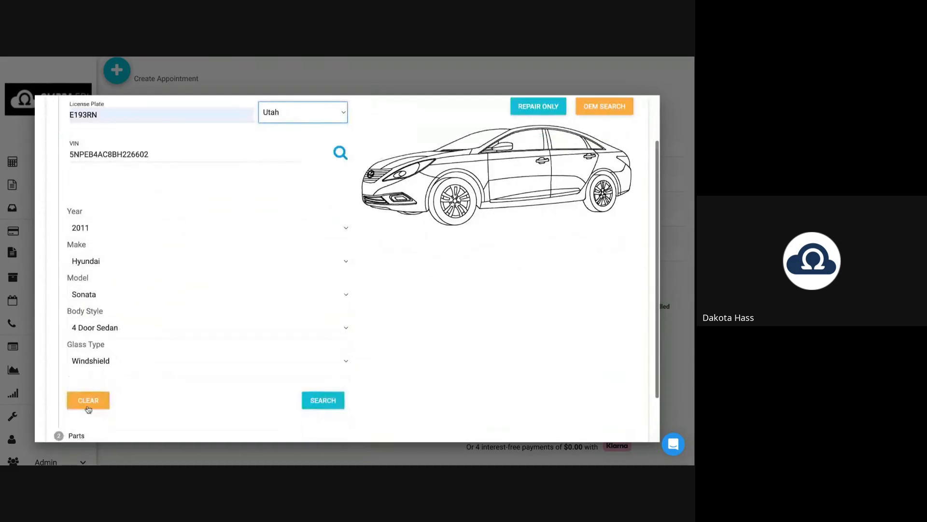
left_click(87, 406)
left_click(92, 155)
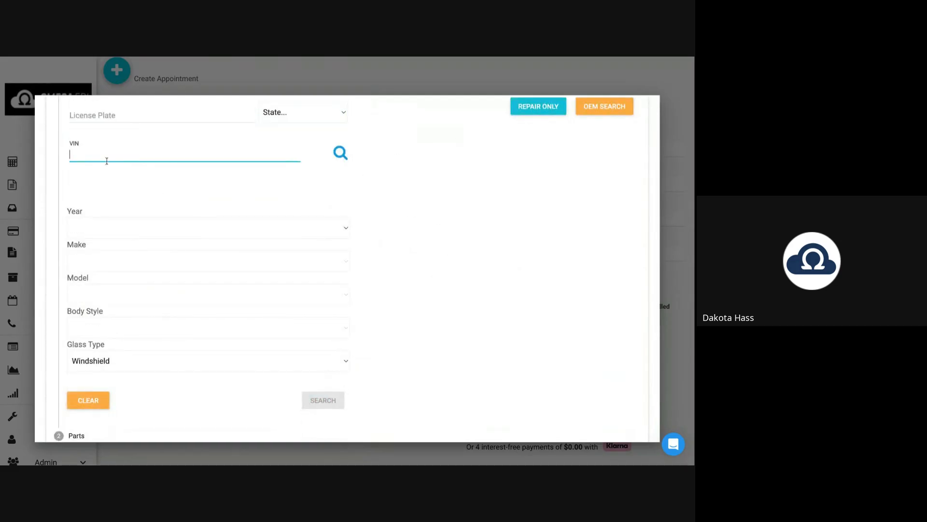
type("1FTEW1EP1PKE05556")
left_click(341, 153)
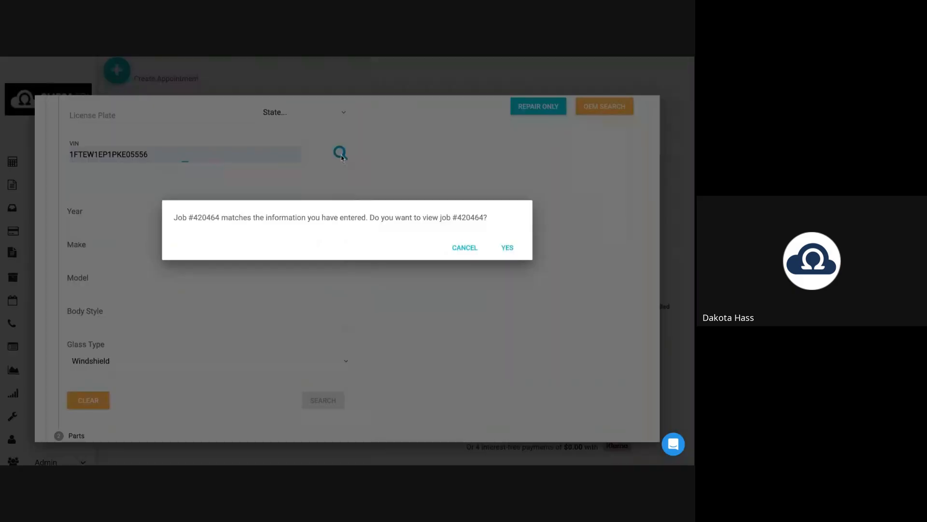
left_click(460, 279)
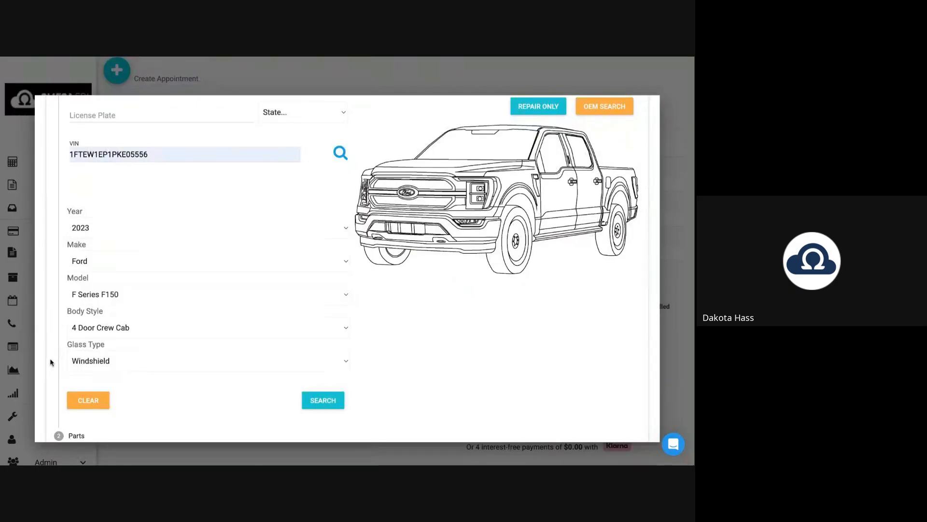
left_click(88, 403)
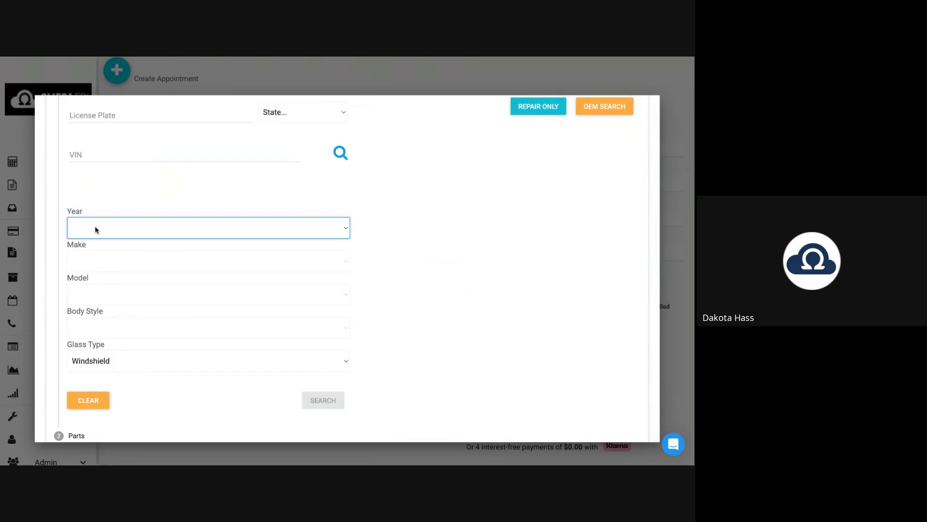
Enter Year 2020, Make Chevrolet, Model Tahoe and search for fitting parts.
type("2020")
key("Tab")
type("ch")
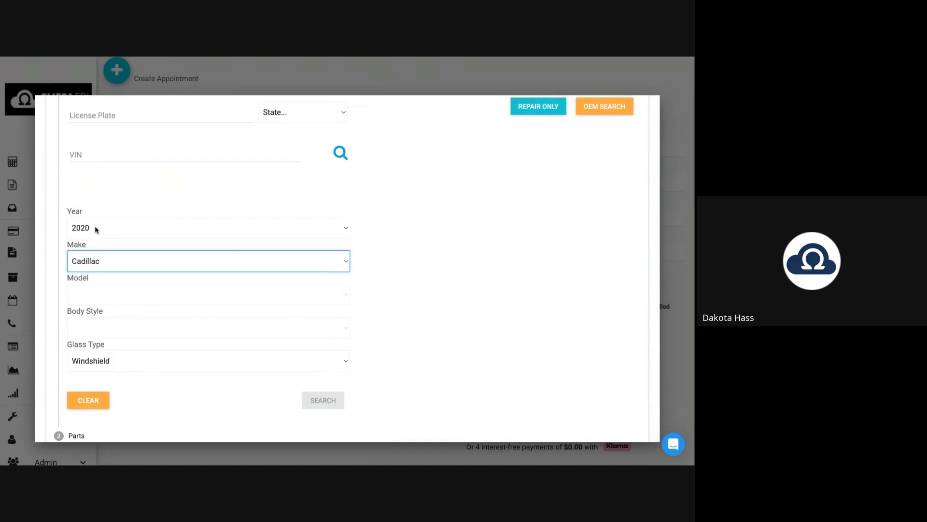
key("Tab")
type("t")
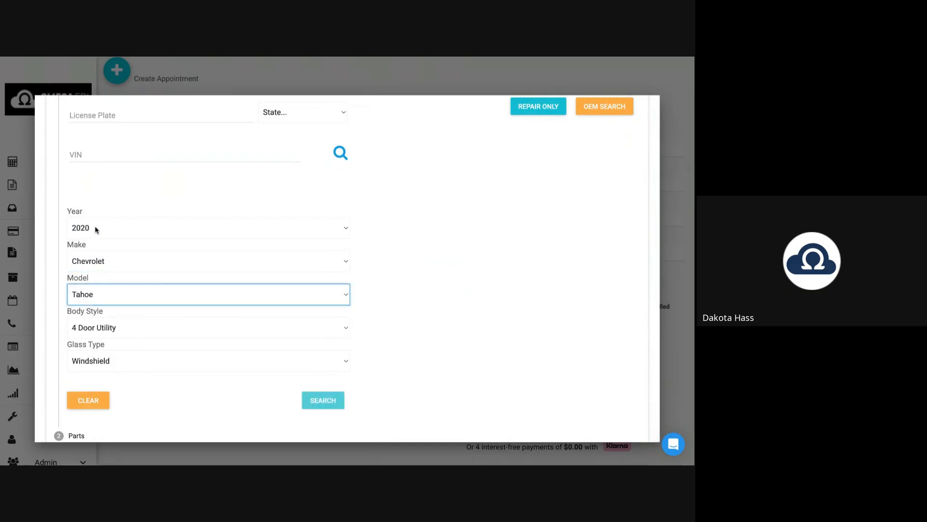
left_click(322, 400)
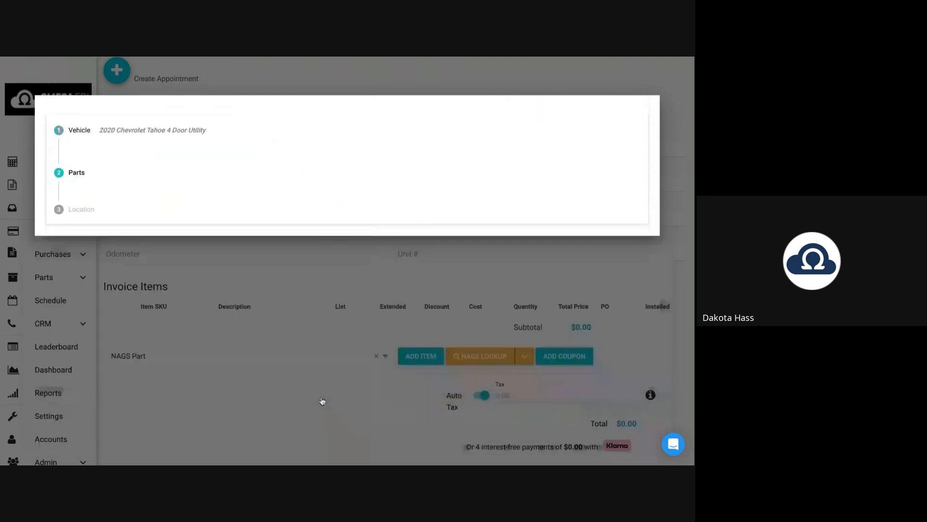
Expand the DW02133GTYN windshield kit, review its components and view the mirror callout diagram.
scroll(149, 275, "down", 1)
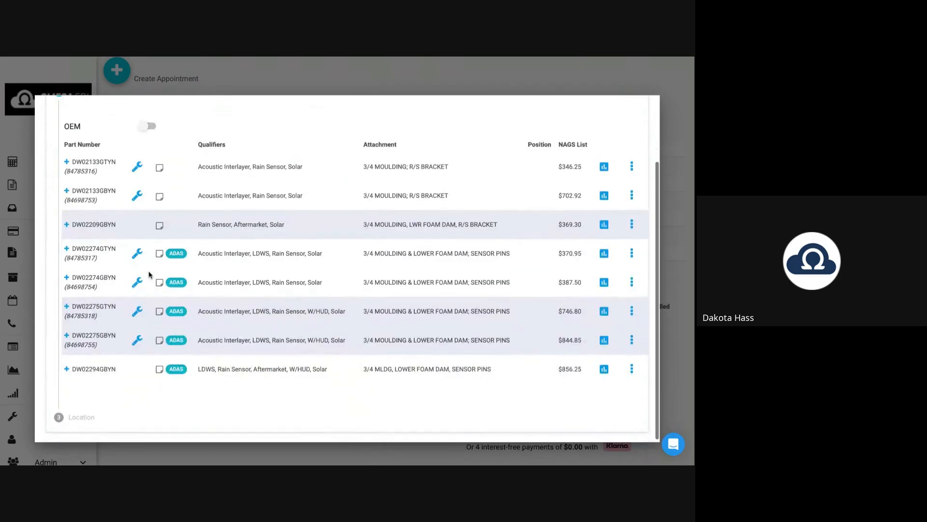
scroll(149, 274, "up", 1)
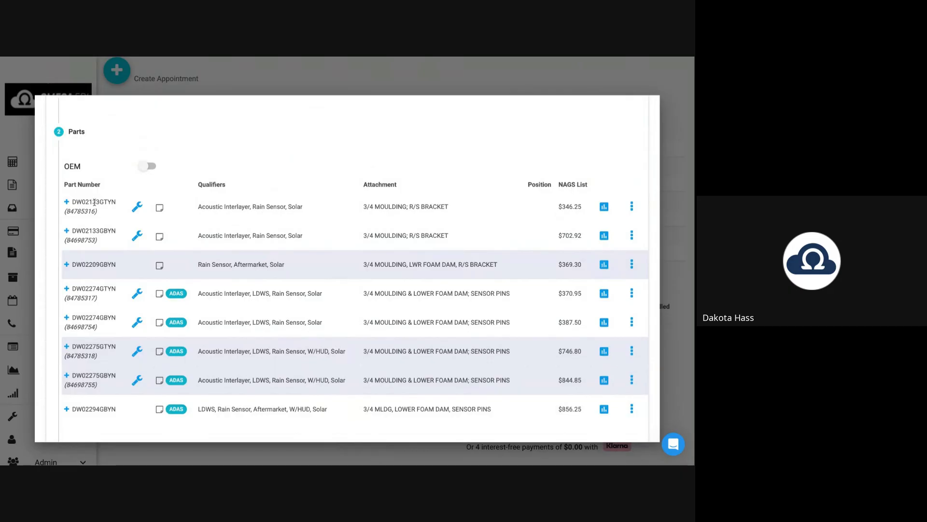
left_click(95, 201)
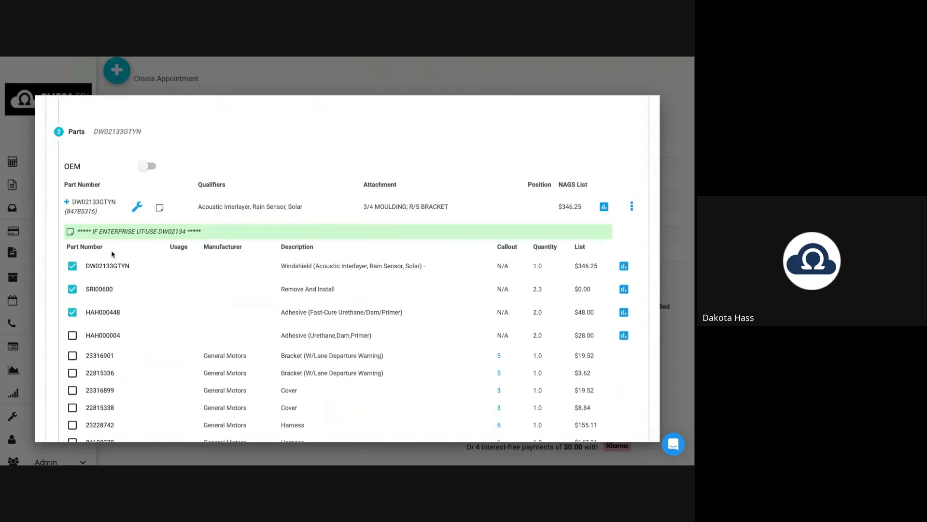
scroll(112, 254, "down", 4)
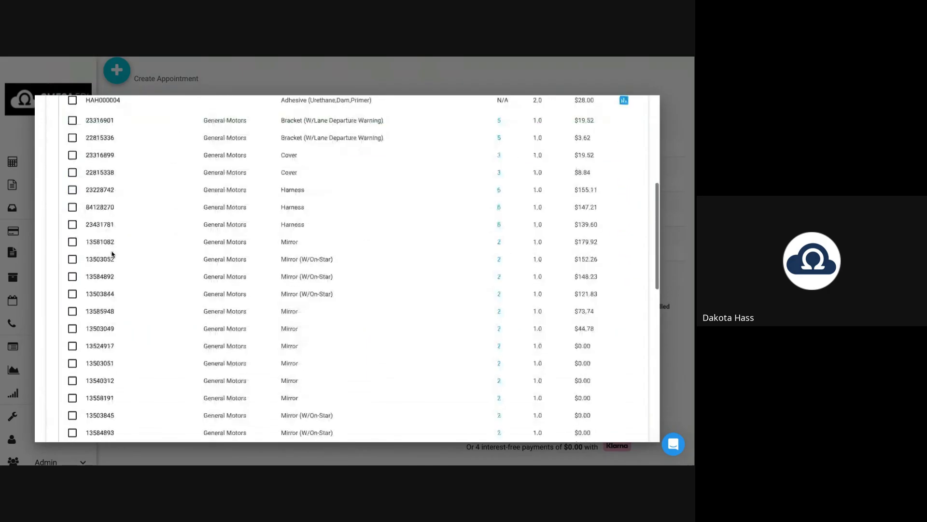
scroll(106, 239, "up", 3)
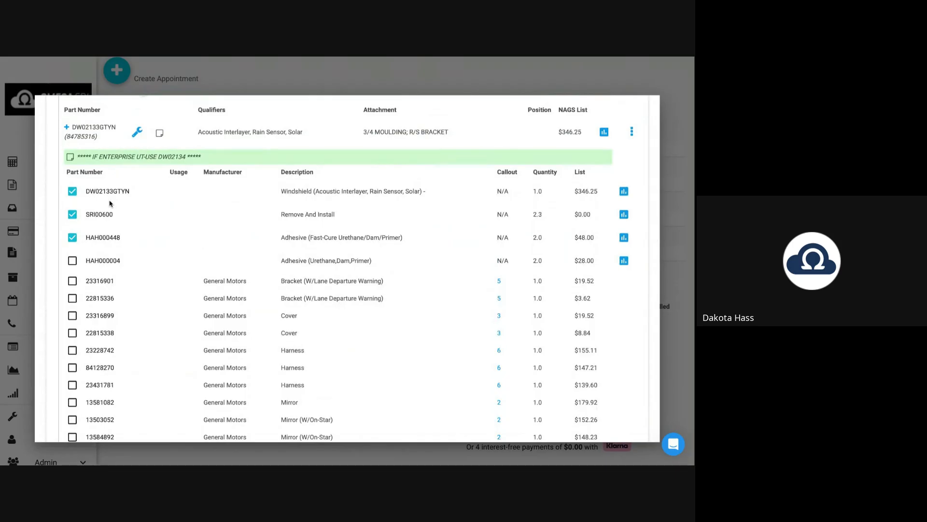
scroll(102, 252, "down", 8)
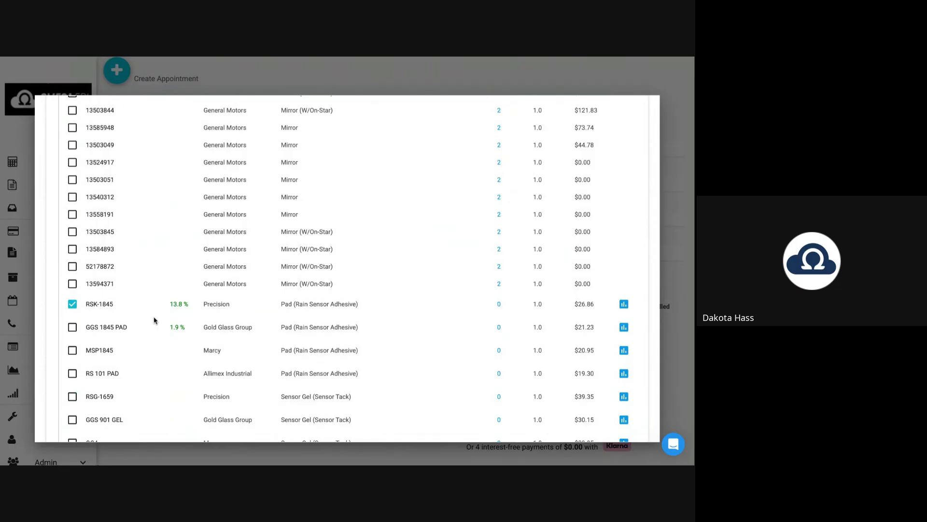
scroll(153, 321, "down", 1)
scroll(154, 320, "down", 2)
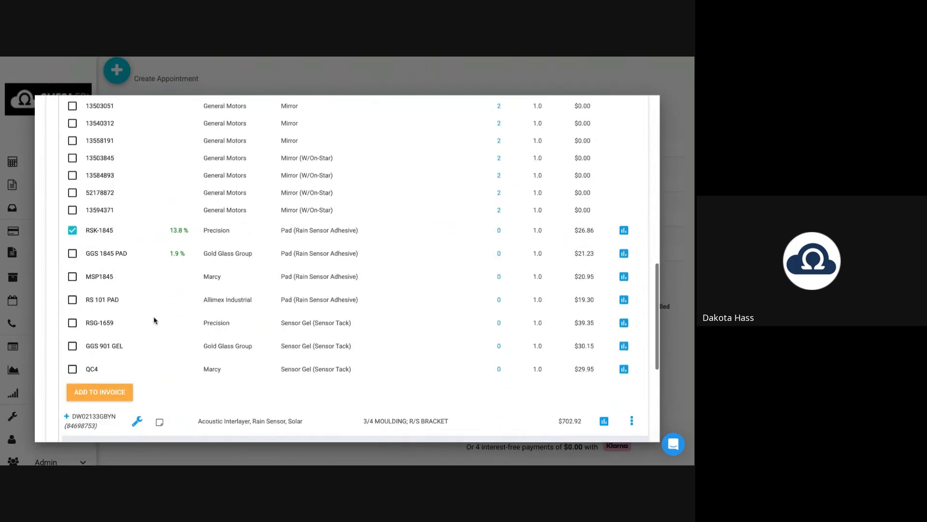
scroll(543, 169, "up", 5)
left_click(499, 198)
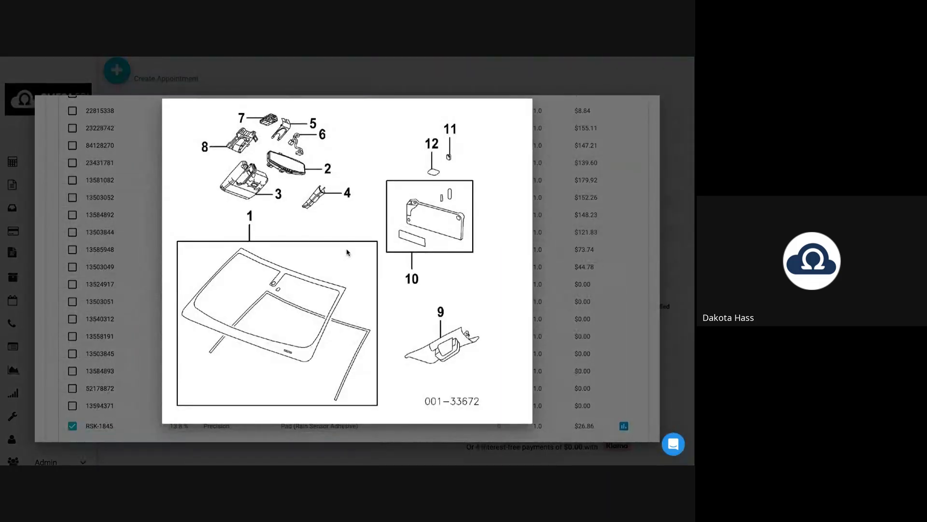
left_click(571, 289)
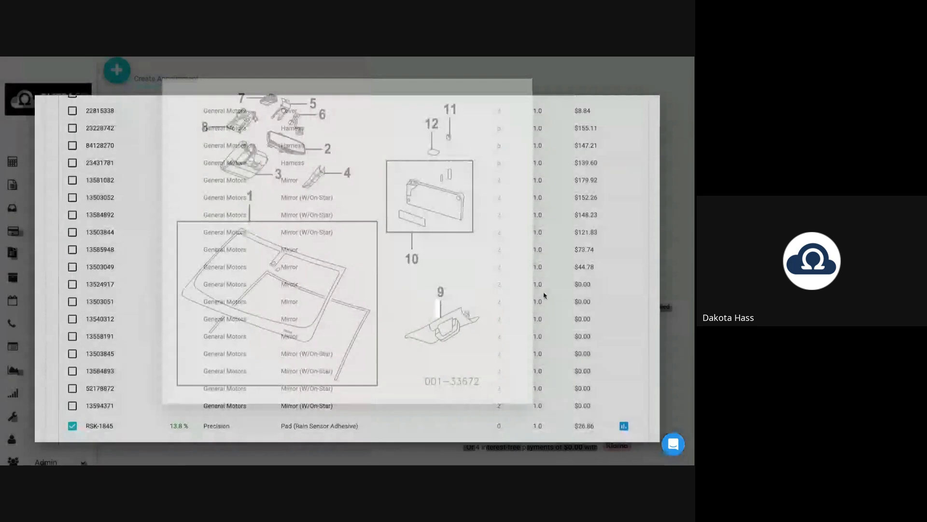
scroll(269, 296, "down", 9)
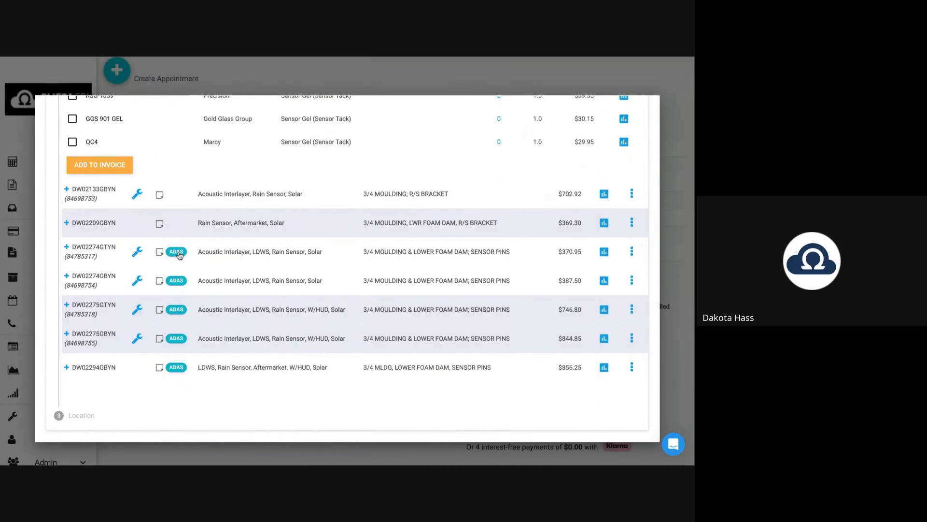
Add the DW02274GTYN windshield kit items plus GGS 1845 PAD to the invoice.
left_click(94, 248)
scroll(98, 251, "down", 3)
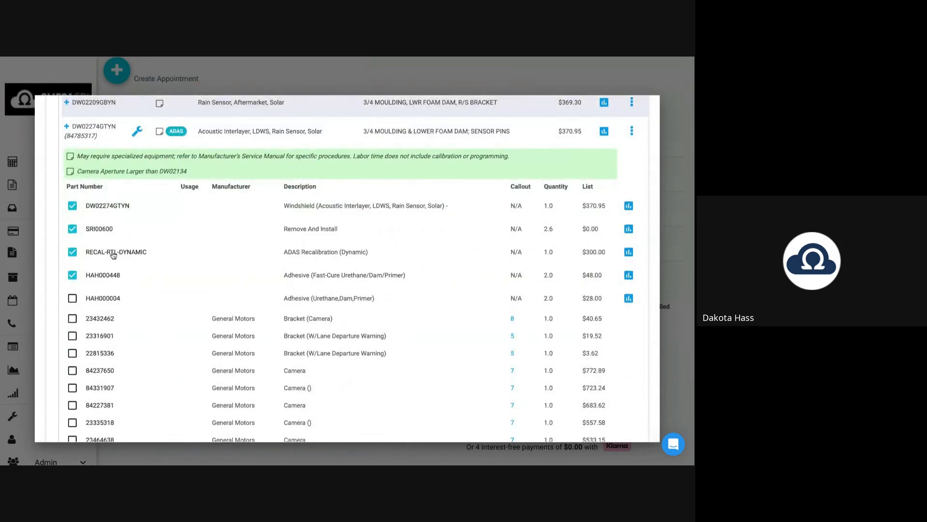
scroll(187, 266, "down", 1)
scroll(186, 266, "down", 15)
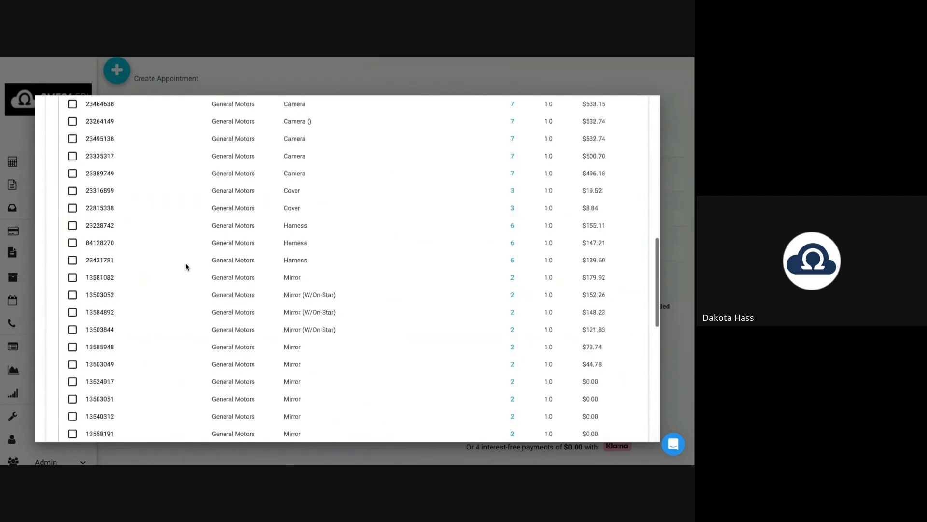
scroll(170, 281, "down", 3)
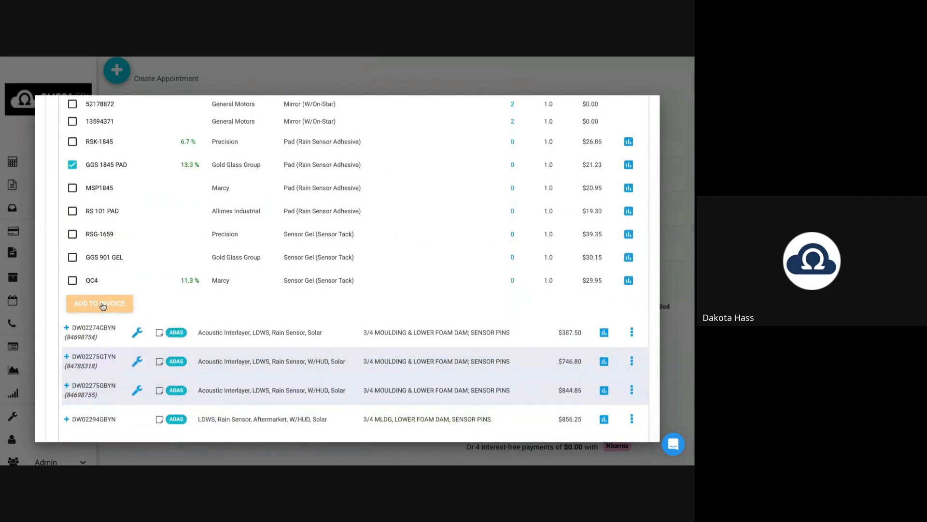
left_click(103, 306)
Review the invoice lines' prices and quantities without changing them.
scroll(427, 291, "down", 2)
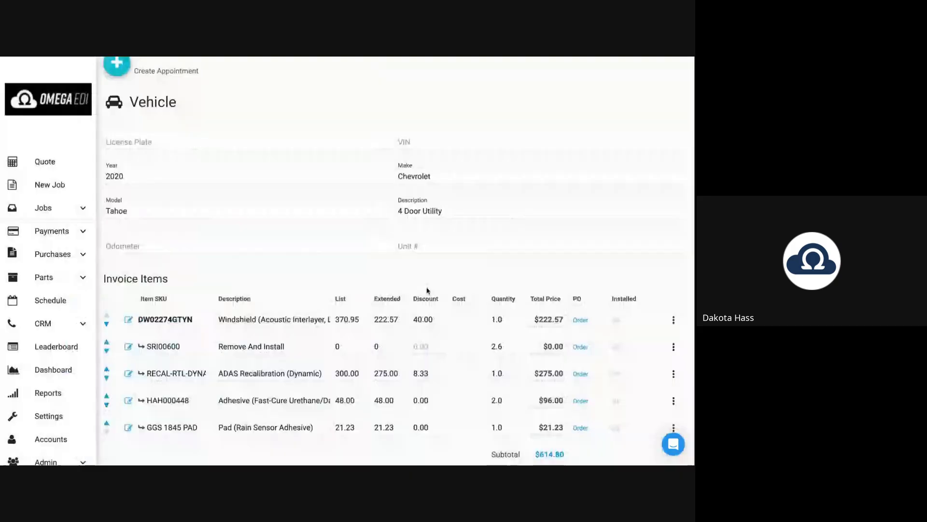
scroll(384, 257, "down", 3)
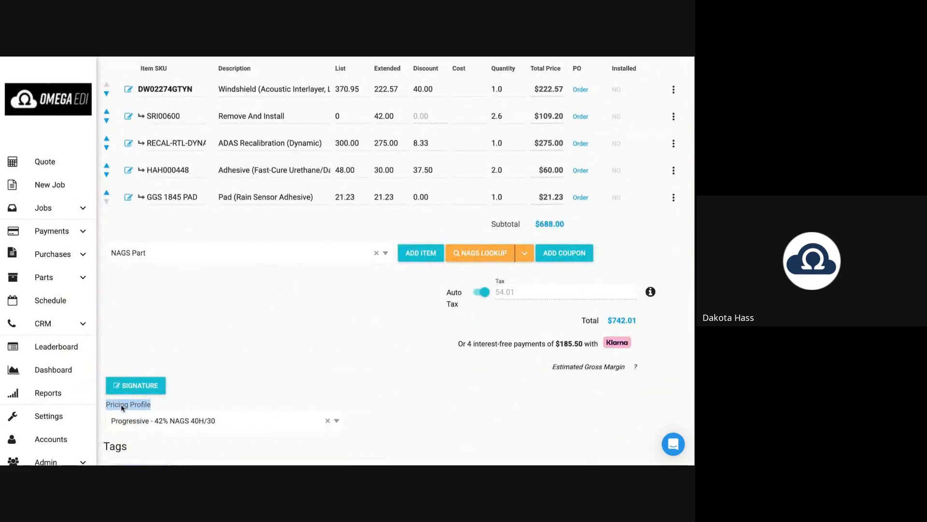
scroll(264, 359, "up", 2)
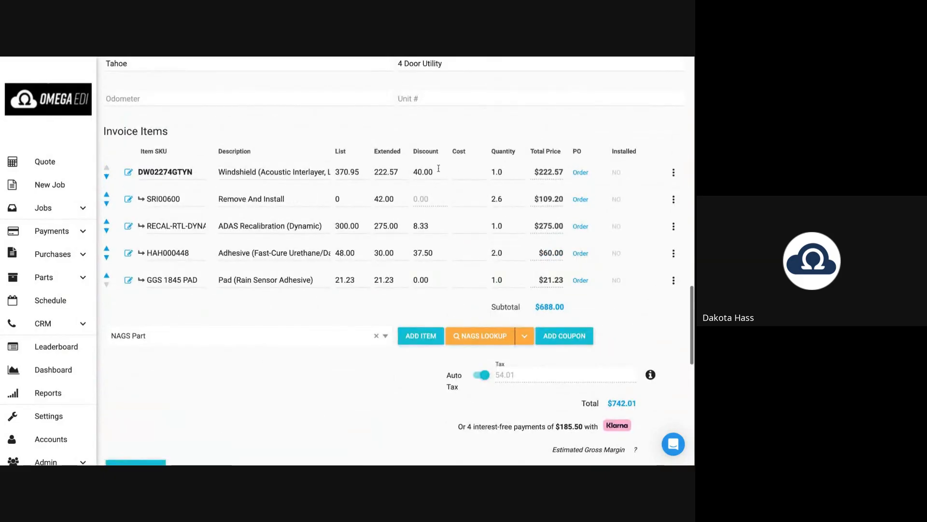
left_click(424, 172)
left_click(344, 171)
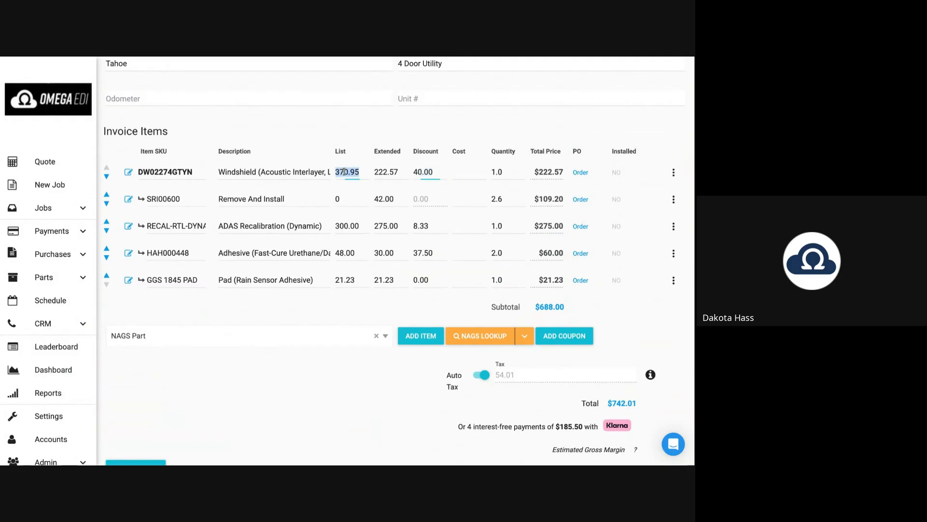
left_click(386, 202)
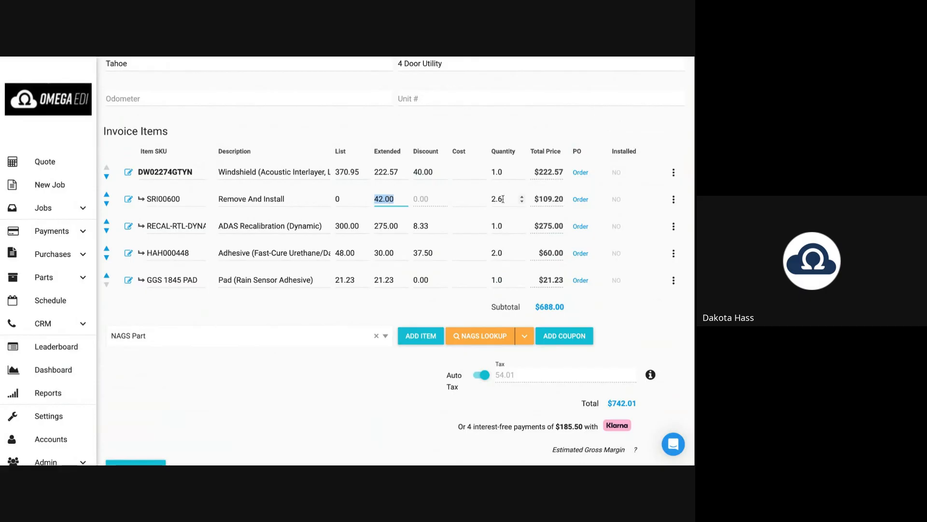
left_click(502, 199)
left_click(383, 228)
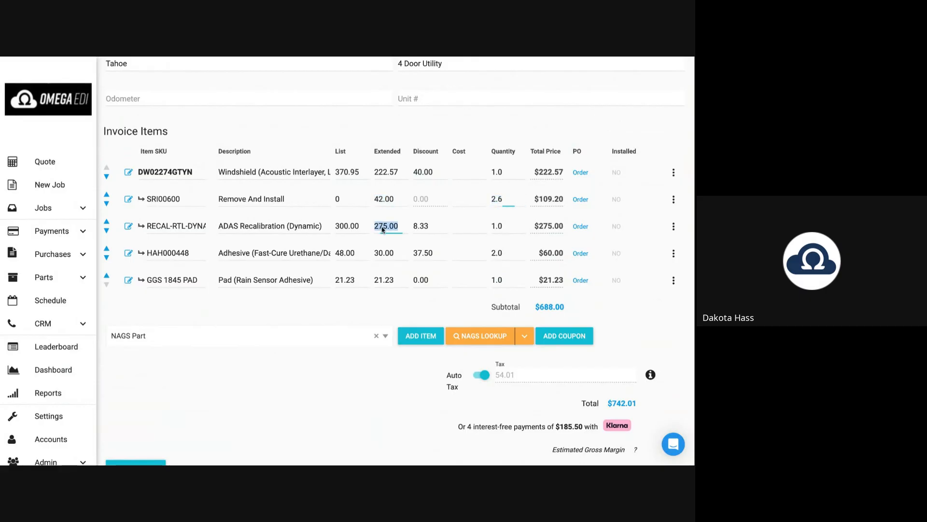
left_click(384, 253)
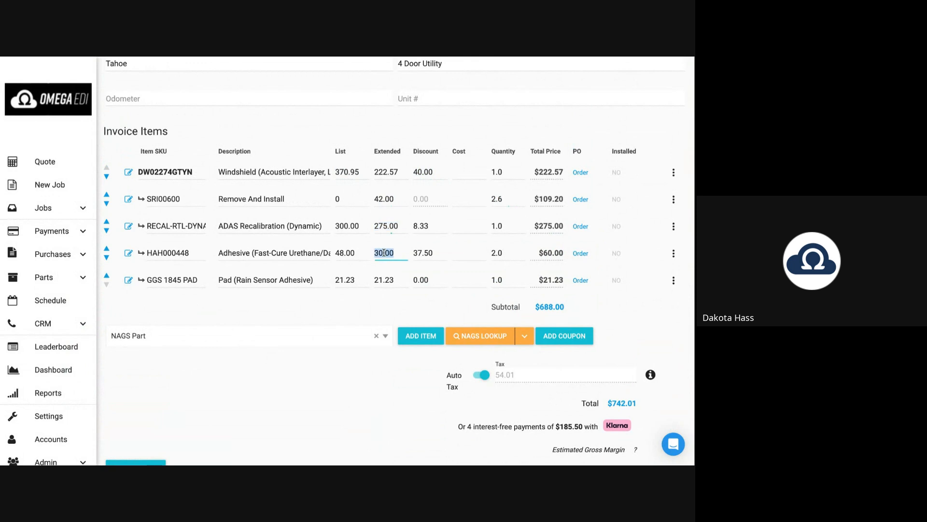
left_click(385, 281)
double_click(496, 253)
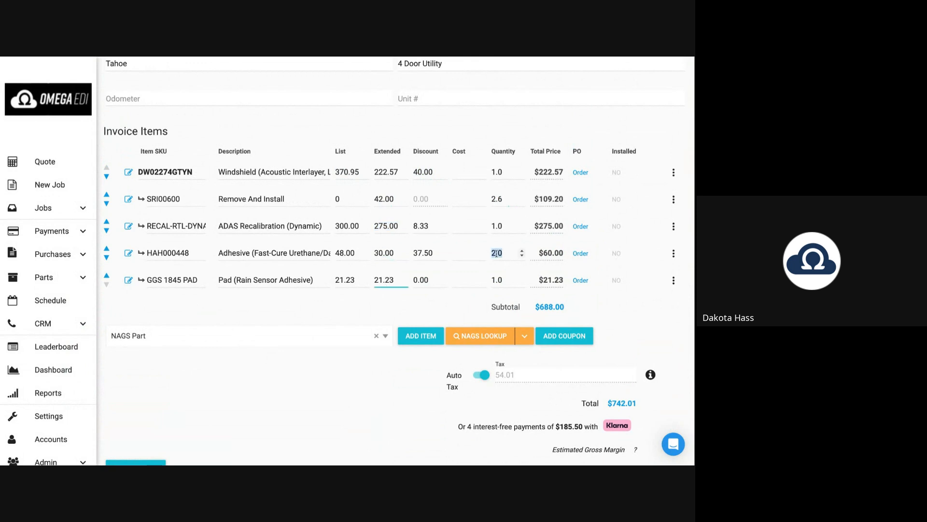
left_click(383, 281)
left_click(386, 307)
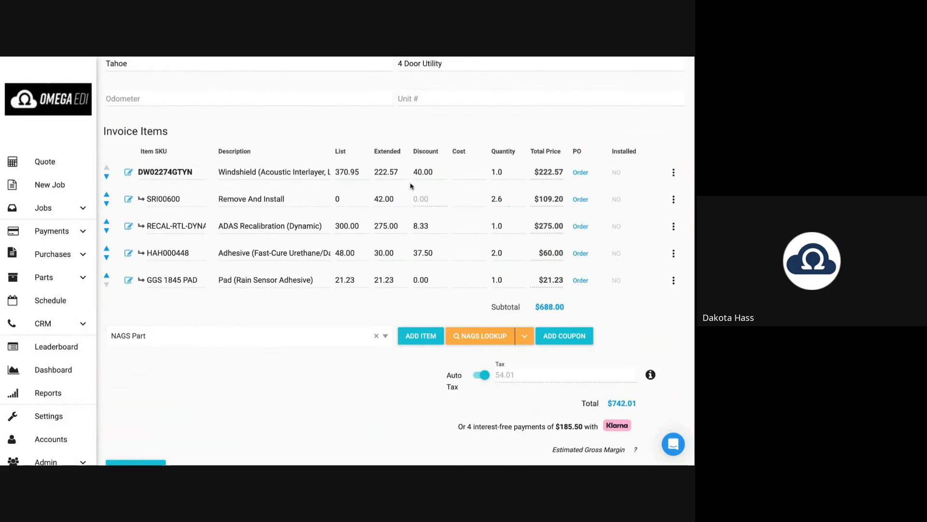
Change the windshield discount to 37.00 and the Remove And Install price to 45.00.
double_click(425, 171)
type("37")
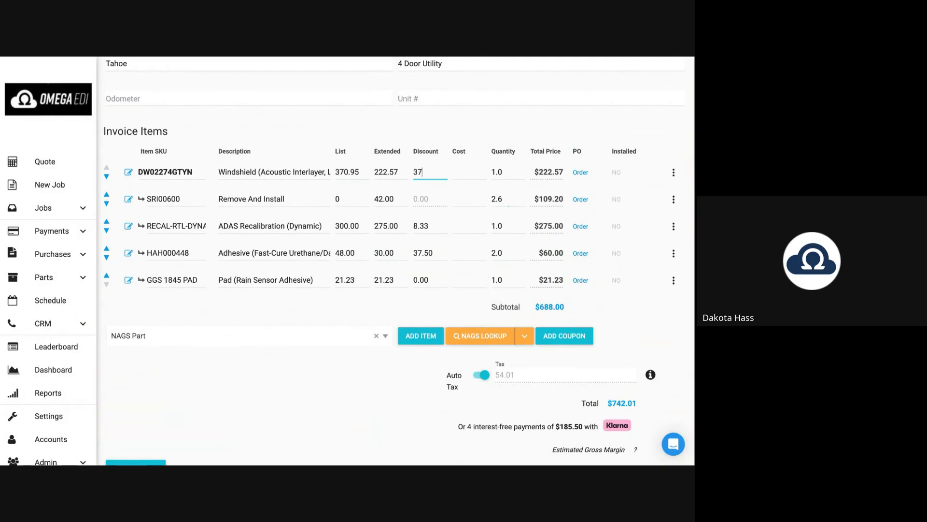
double_click(389, 198)
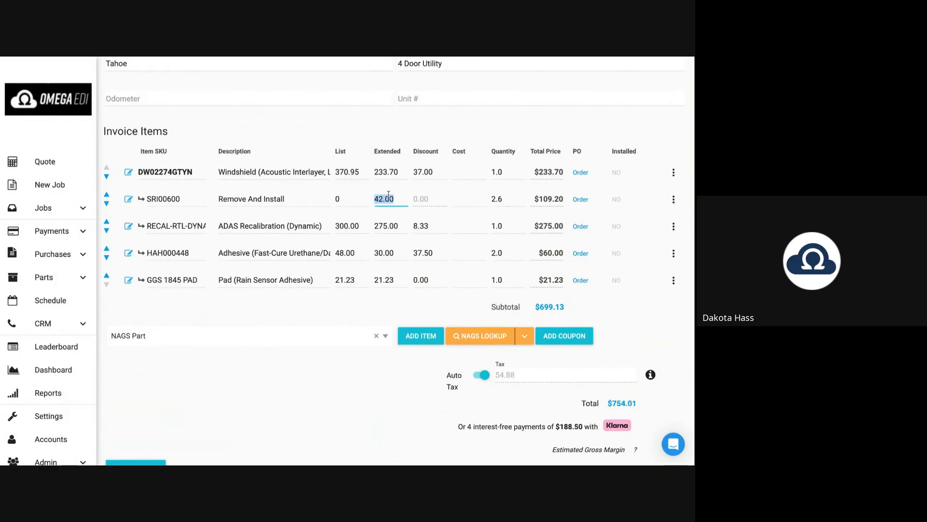
type("4500")
left_click(411, 131)
Save the job as a Quote with its five-item invoice totalling $762.42.
scroll(63, 386, "down", 1)
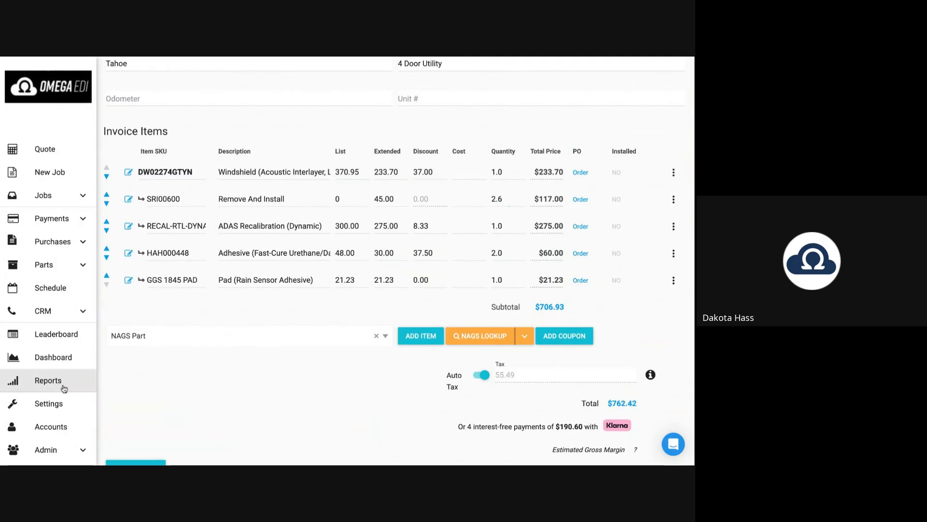
left_click(83, 452)
scroll(82, 449, "down", 8)
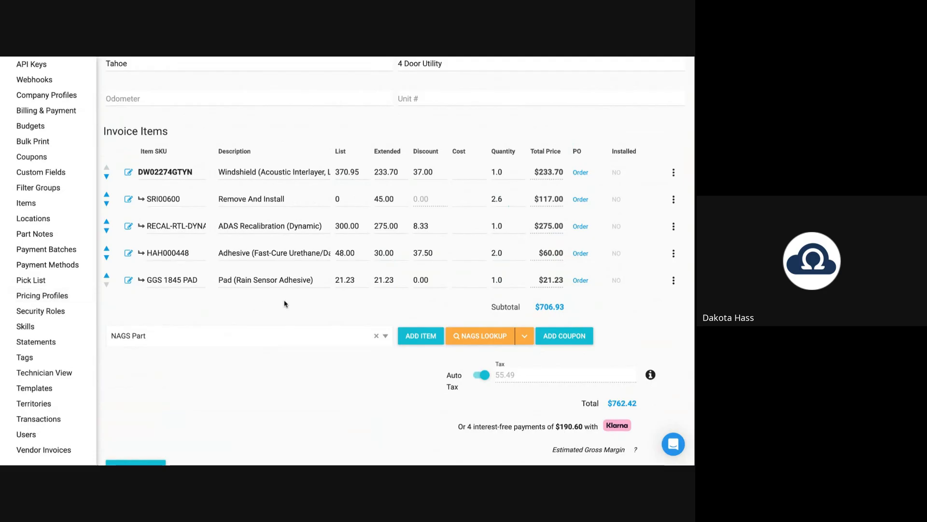
scroll(304, 159, "up", 1)
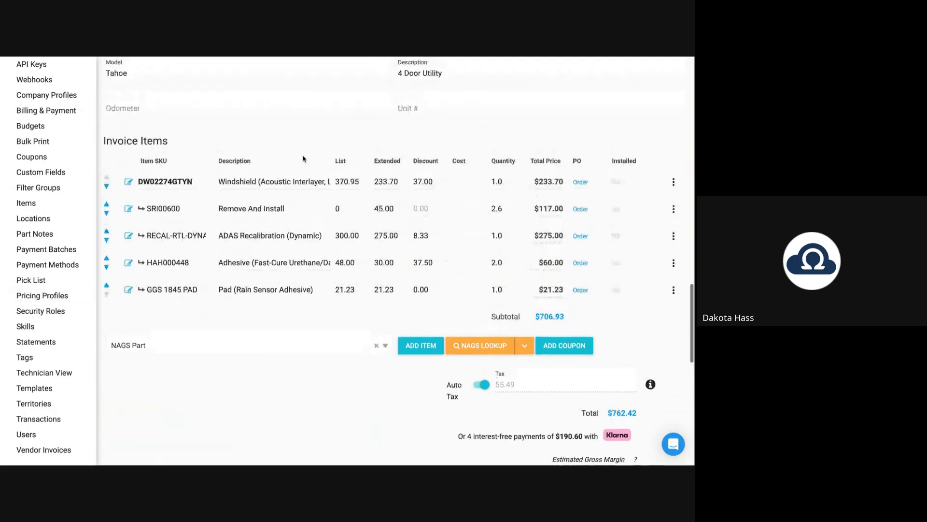
scroll(390, 222, "down", 5)
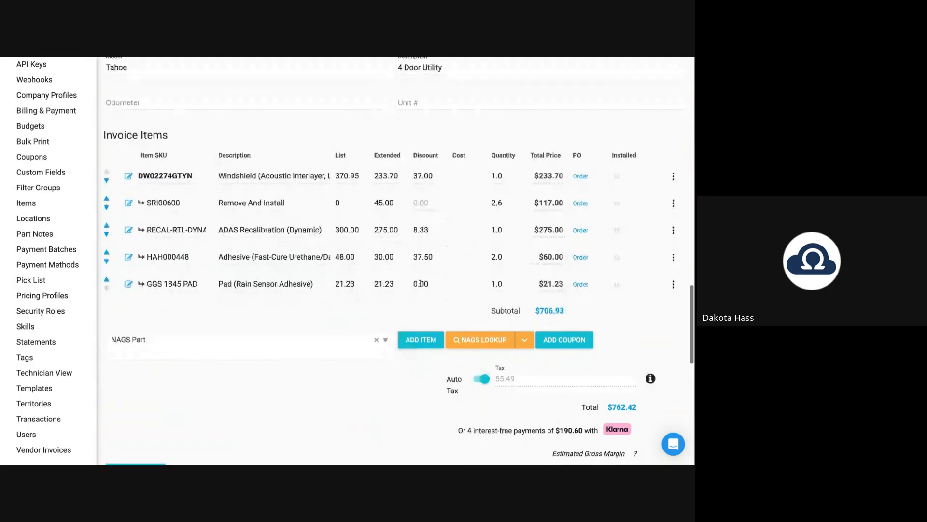
scroll(420, 283, "down", 1)
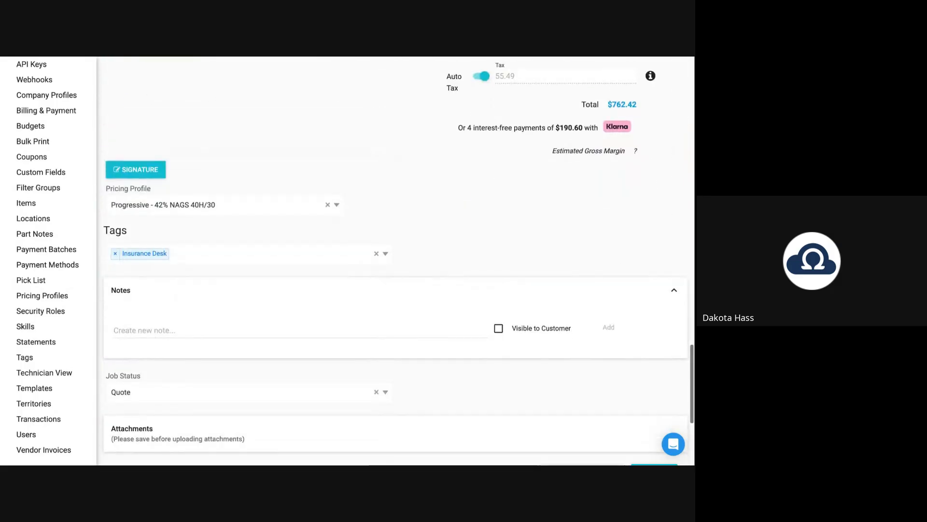
scroll(531, 338, "down", 2)
left_click(655, 380)
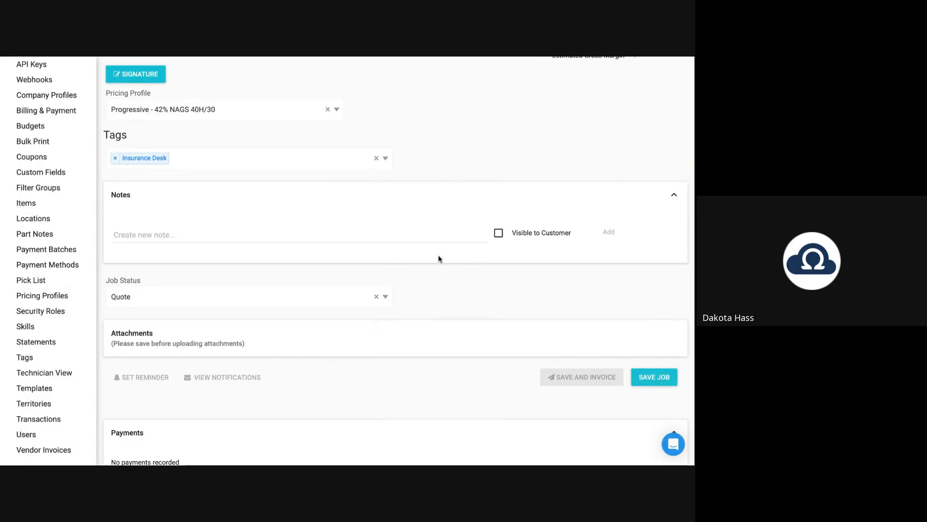
scroll(439, 254, "up", 10)
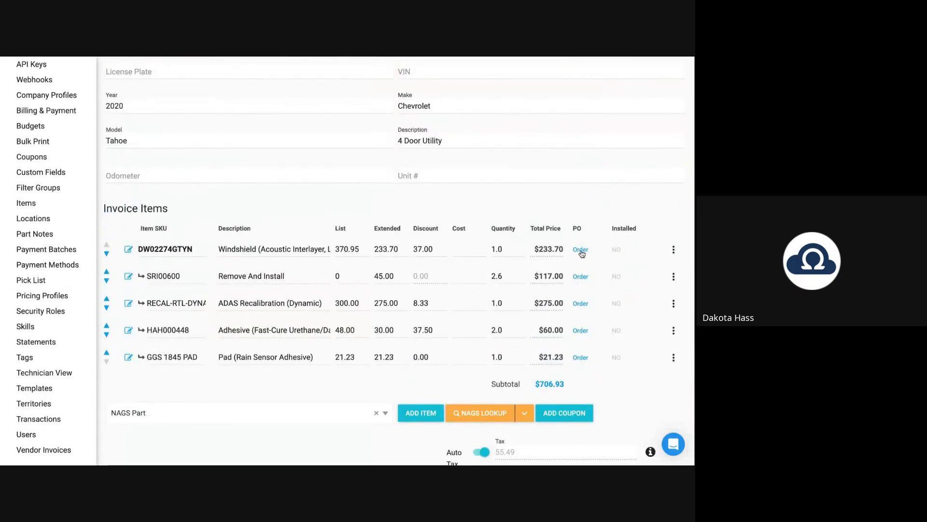
Open Order Parts for the invoice items and review the Salt Lake City stock rows.
left_click(581, 250)
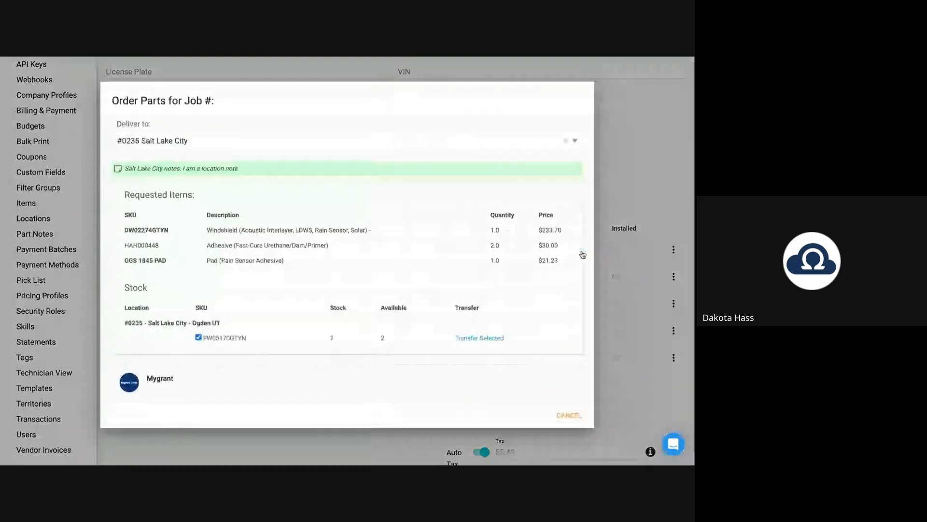
scroll(344, 273, "down", 2)
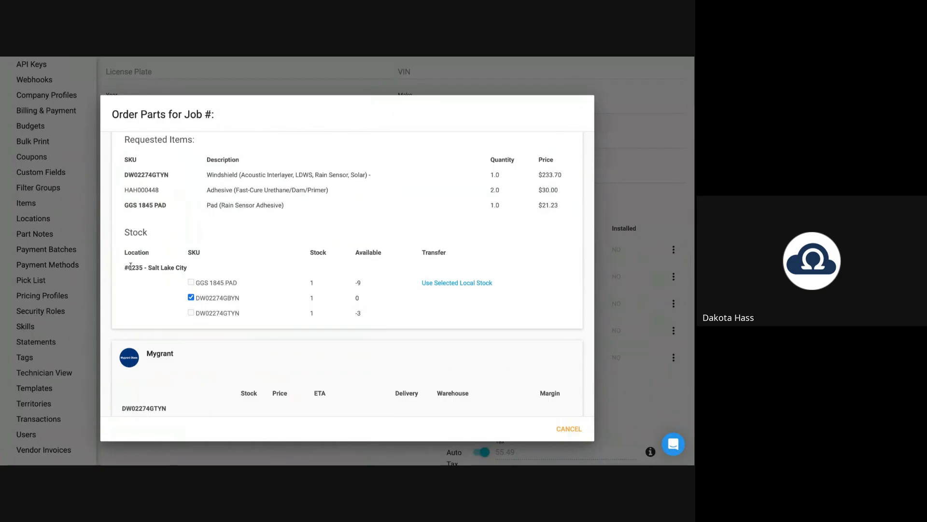
left_click_drag(131, 267, 311, 313)
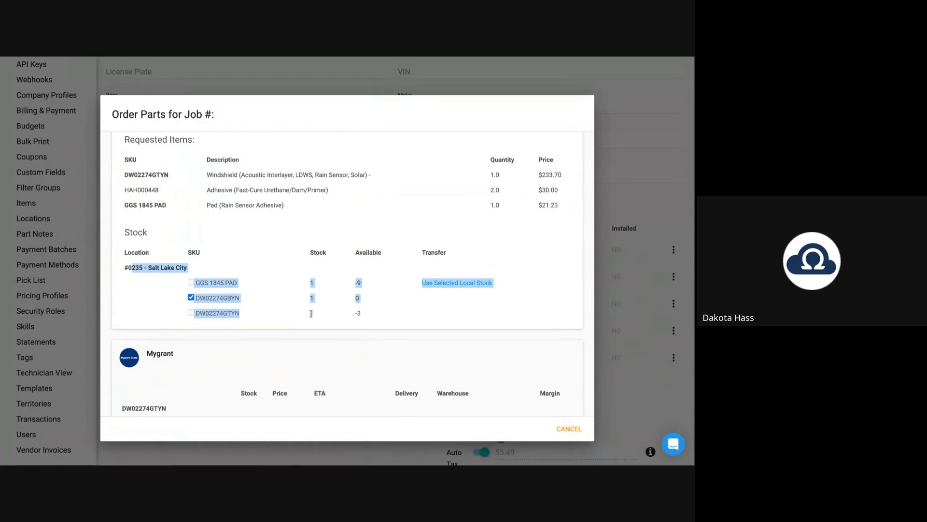
left_click(268, 322)
scroll(268, 323, "down", 10)
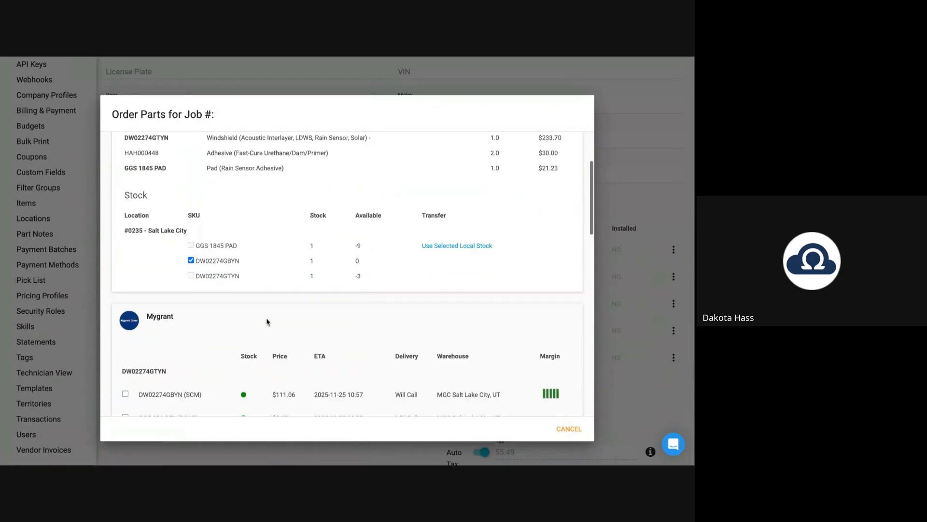
scroll(267, 322, "down", 4)
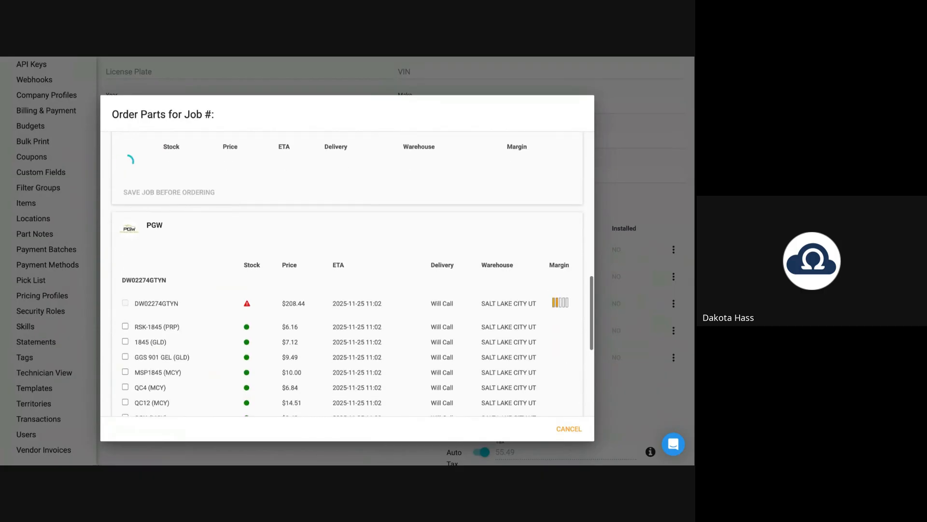
scroll(346, 276, "up", 2)
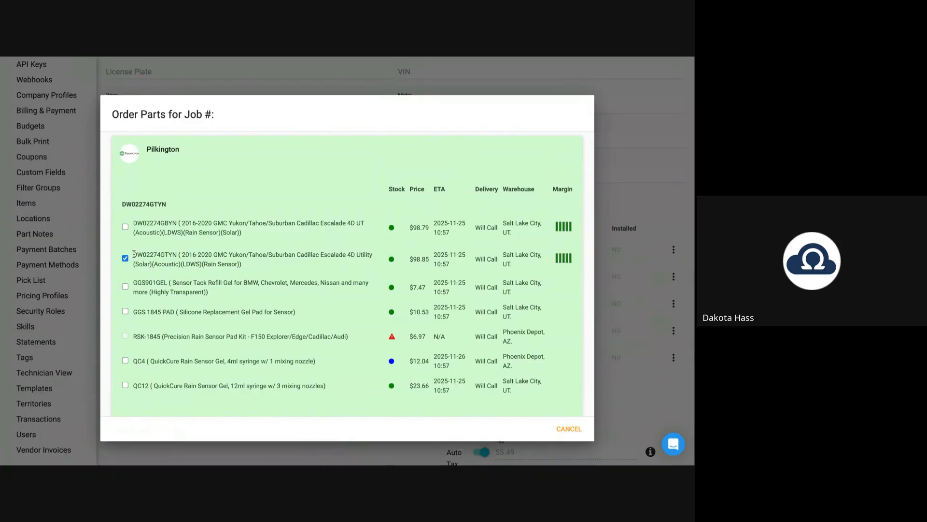
Check the Pilkington windshield's 98.85 price and ETA, then close without ordering.
left_click_drag(134, 255, 262, 271)
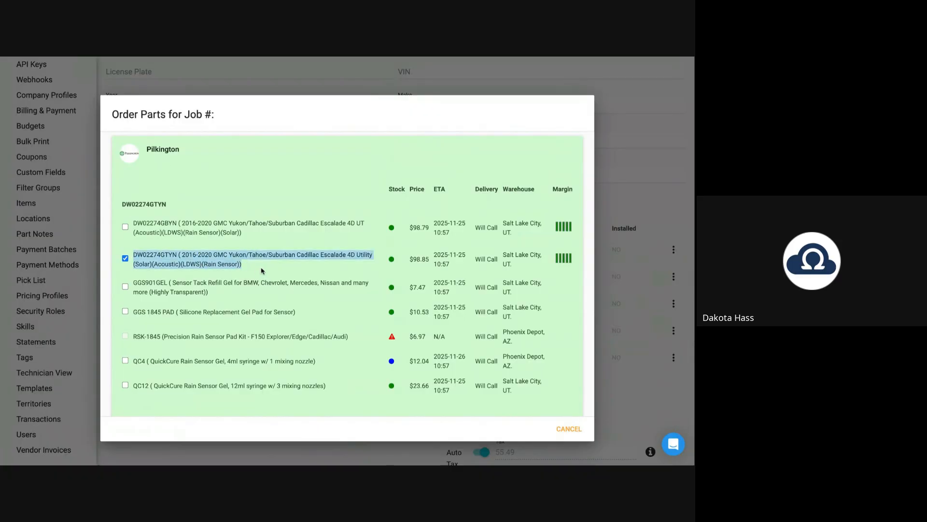
double_click(421, 258)
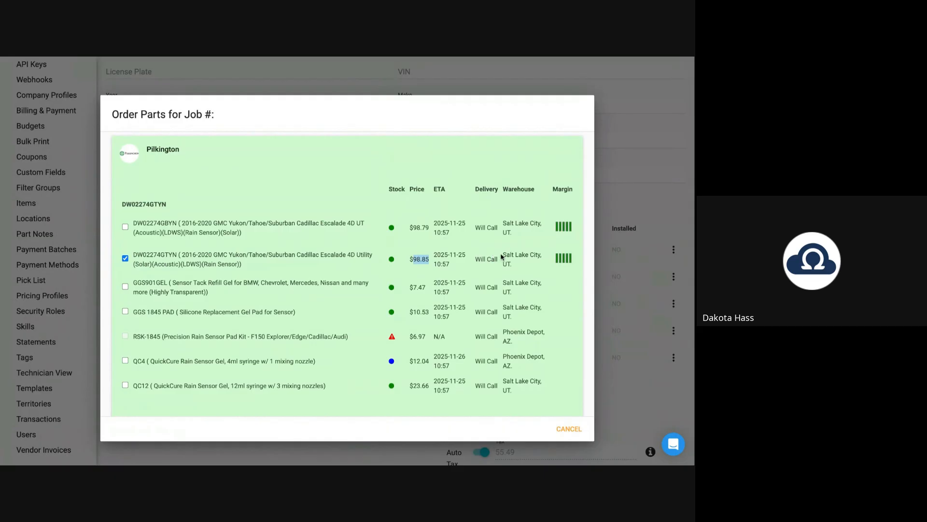
left_click_drag(433, 254, 450, 269)
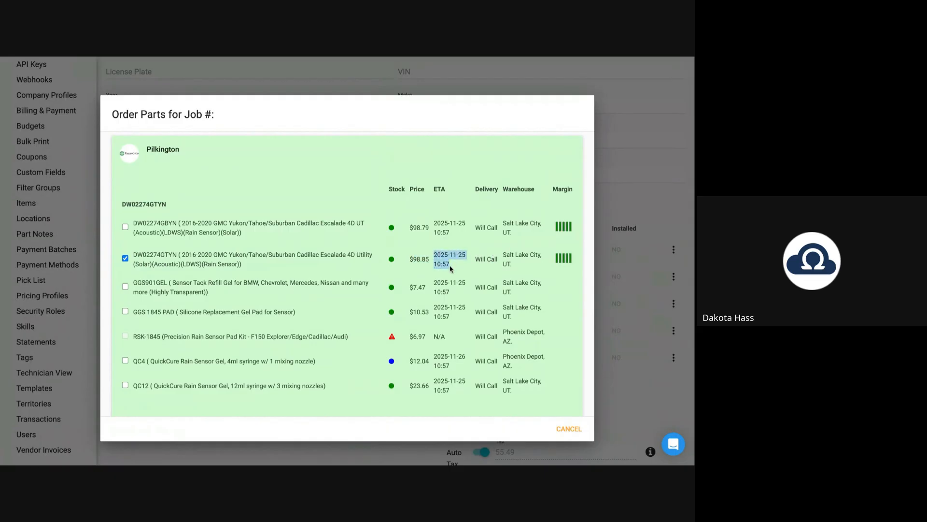
scroll(332, 258, "up", 8)
scroll(332, 257, "down", 6)
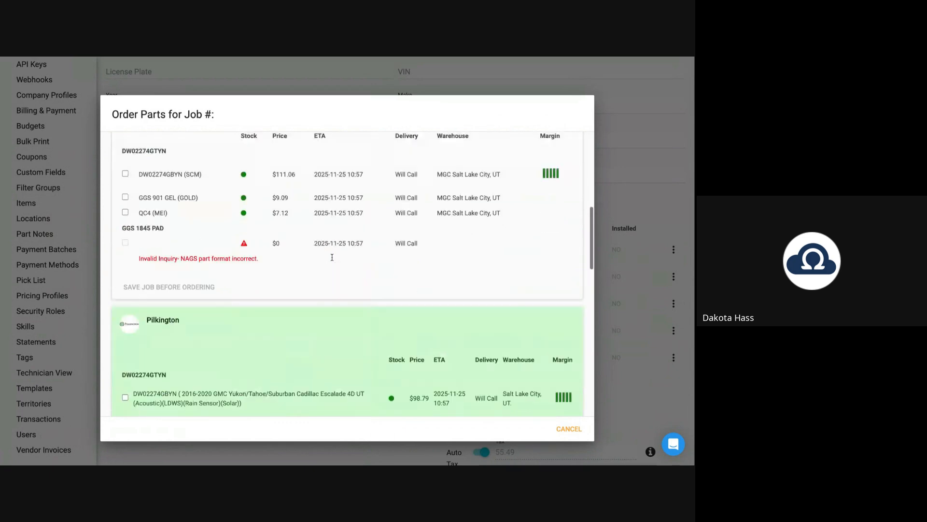
scroll(331, 257, "down", 10)
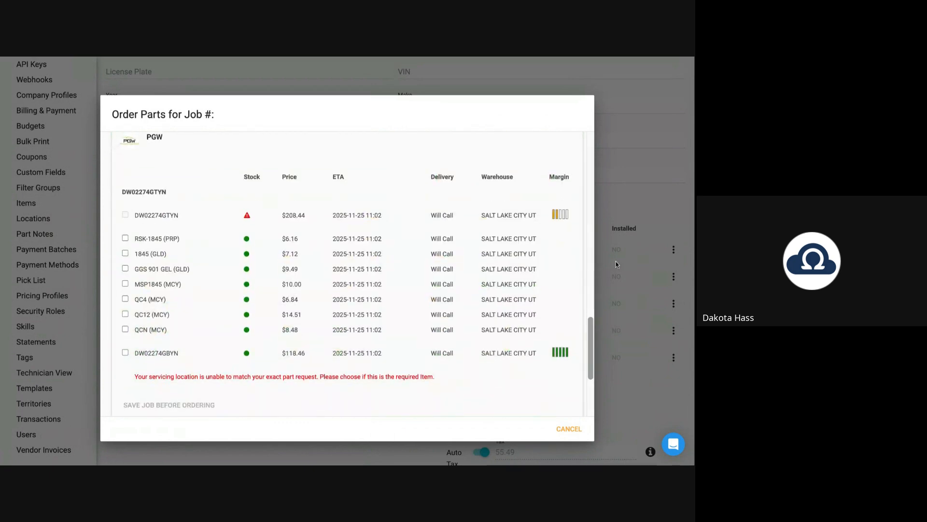
left_click(616, 262)
scroll(352, 234, "up", 6)
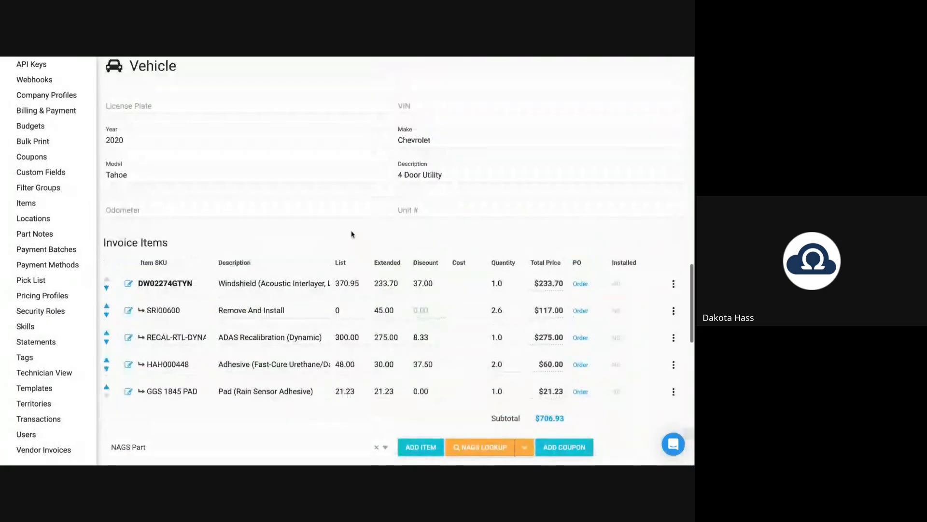
Create a new job appointment requested for Wednesday 11-26 from the weather strip.
scroll(351, 234, "up", 2)
triple_click(174, 259)
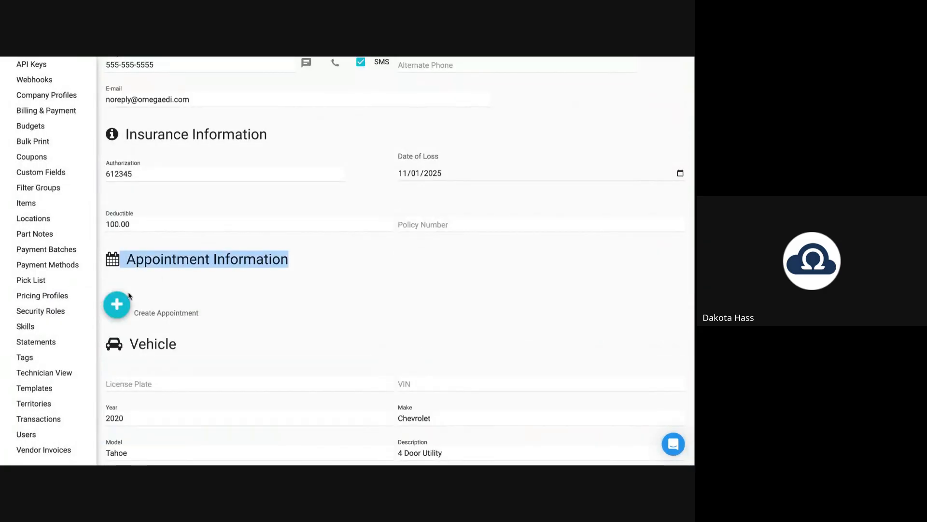
left_click(122, 311)
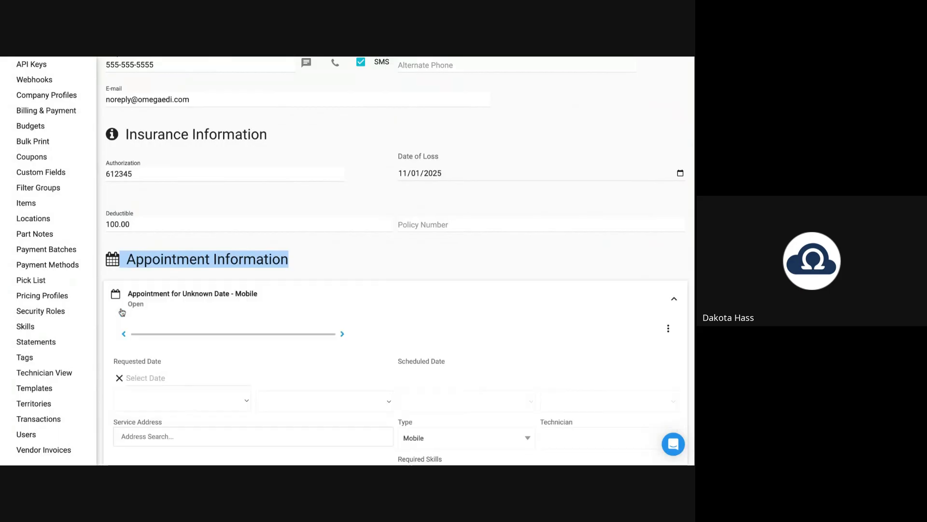
scroll(365, 284, "down", 3)
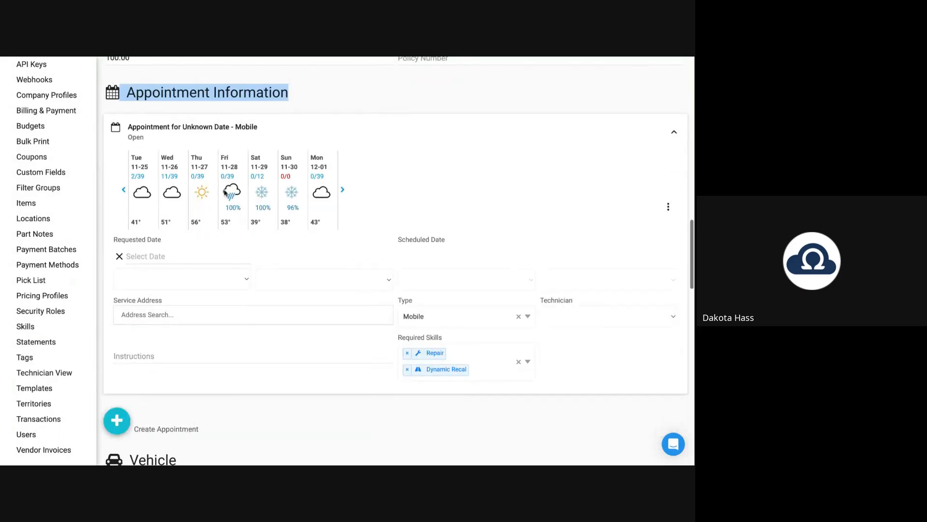
left_click(174, 178)
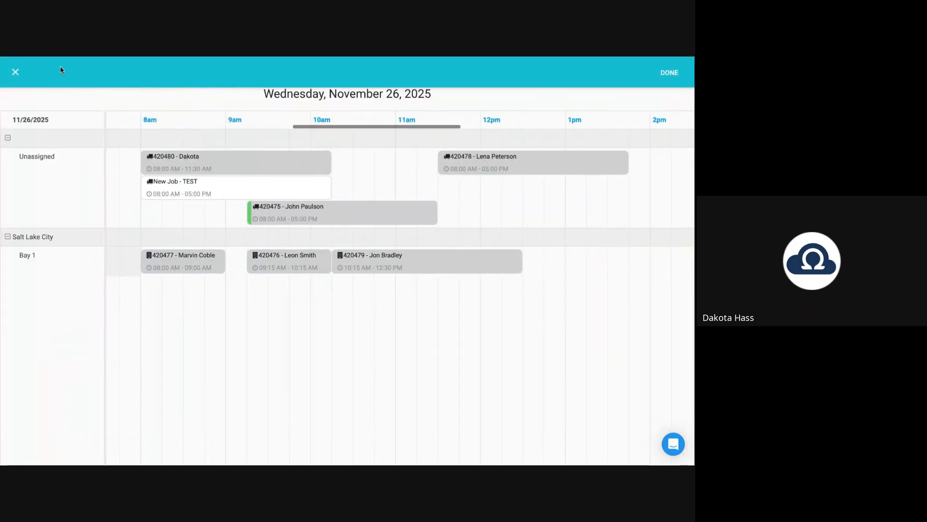
Keep the appointment type Mobile and set the service address to Layton, UT 84041.
left_click(14, 72)
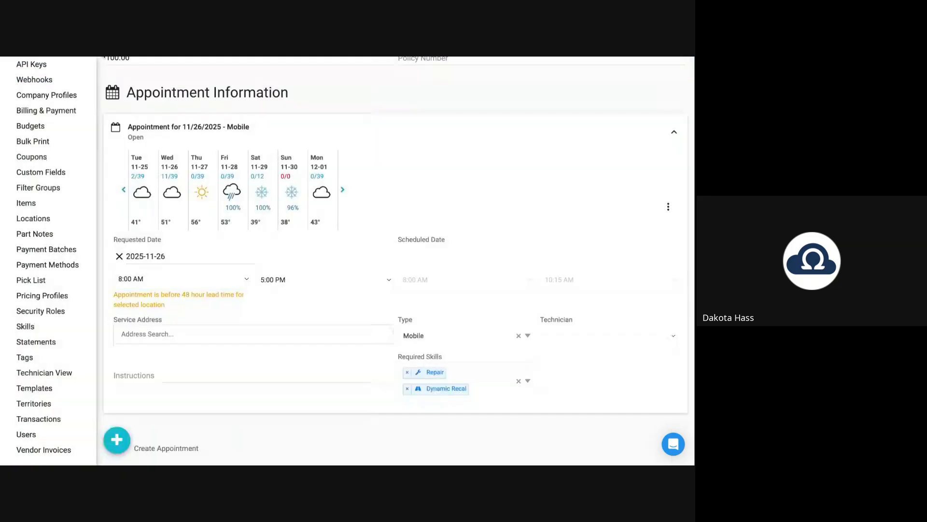
left_click(448, 334)
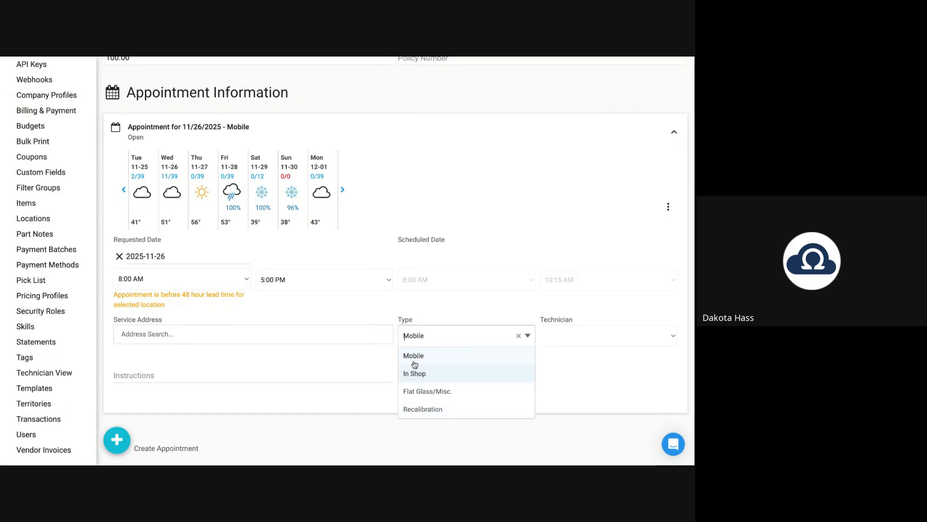
left_click(438, 308)
left_click(162, 334)
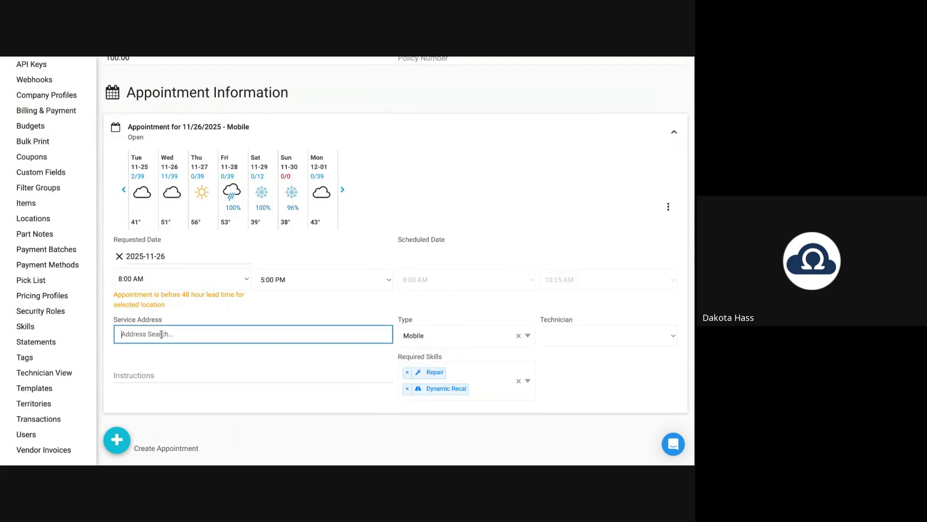
type("84041")
left_click(161, 352)
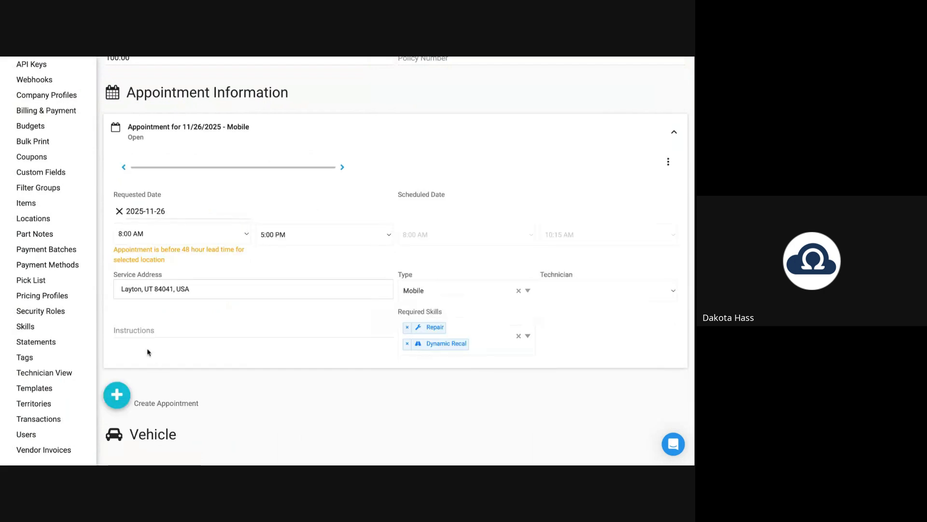
left_click(143, 331)
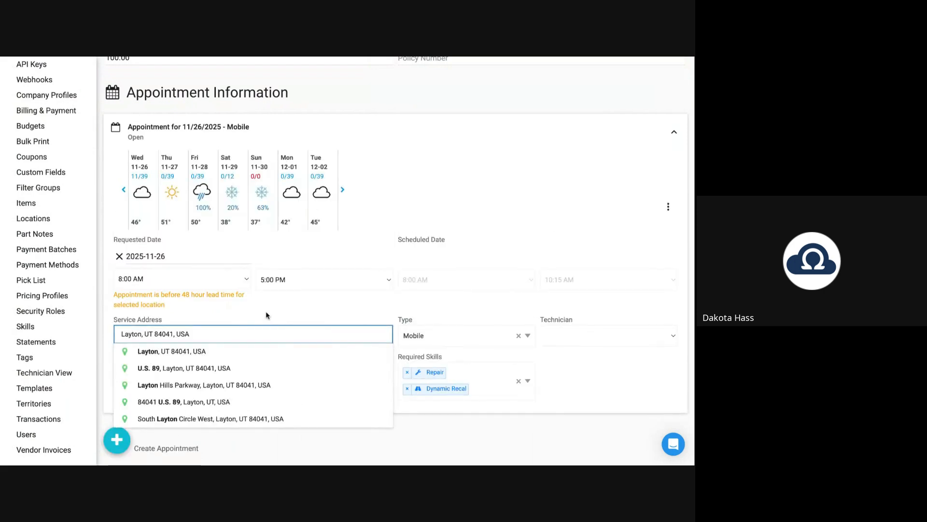
Enter the gate code in the appointment's technician Instructions.
left_click(143, 375)
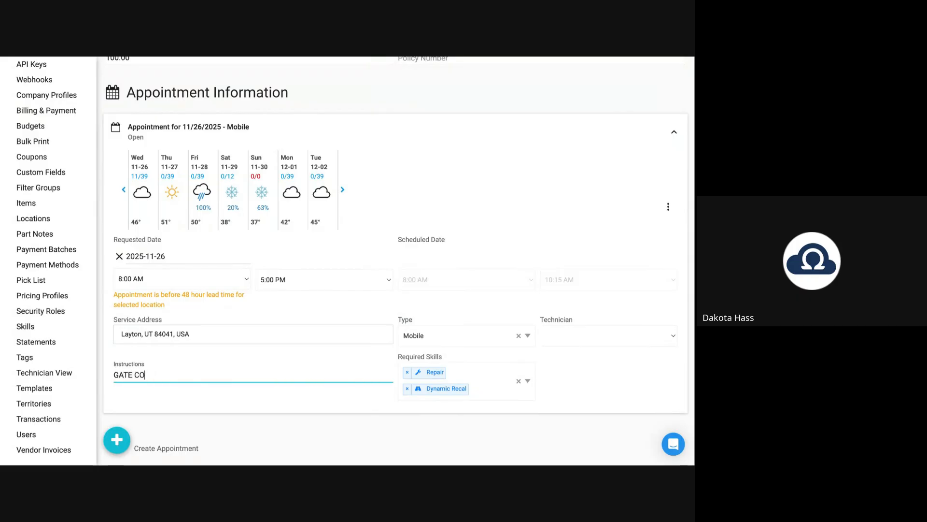
type("GATE CODE 123")
left_click(241, 401)
scroll(314, 392, "down", 1)
scroll(315, 392, "down", 20)
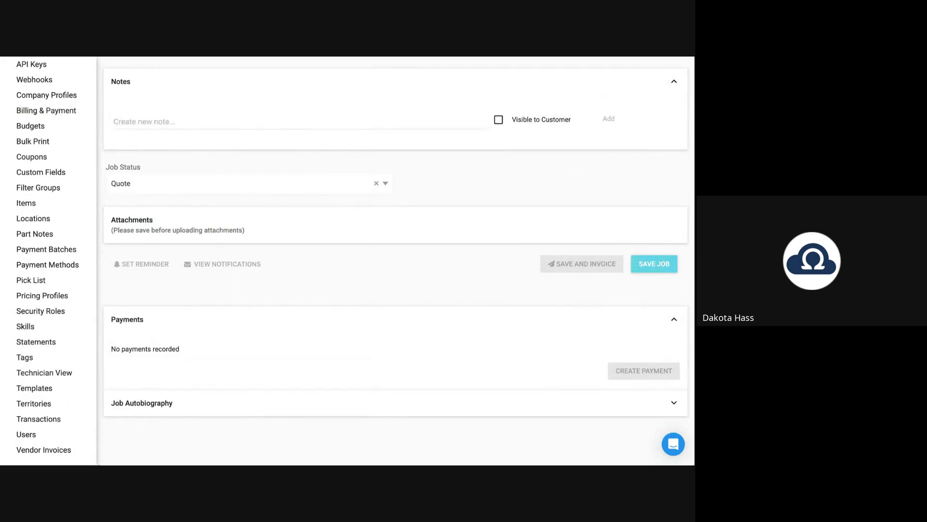
Save the job and confirm it tops the Progressive SGC jobs list at $762.42.
left_click(654, 264)
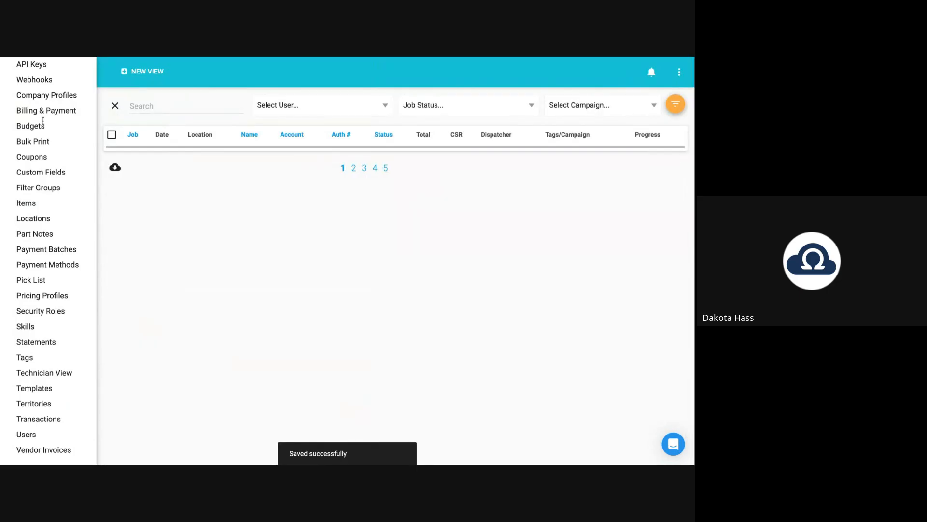
scroll(42, 121, "up", 4)
scroll(43, 121, "up", 5)
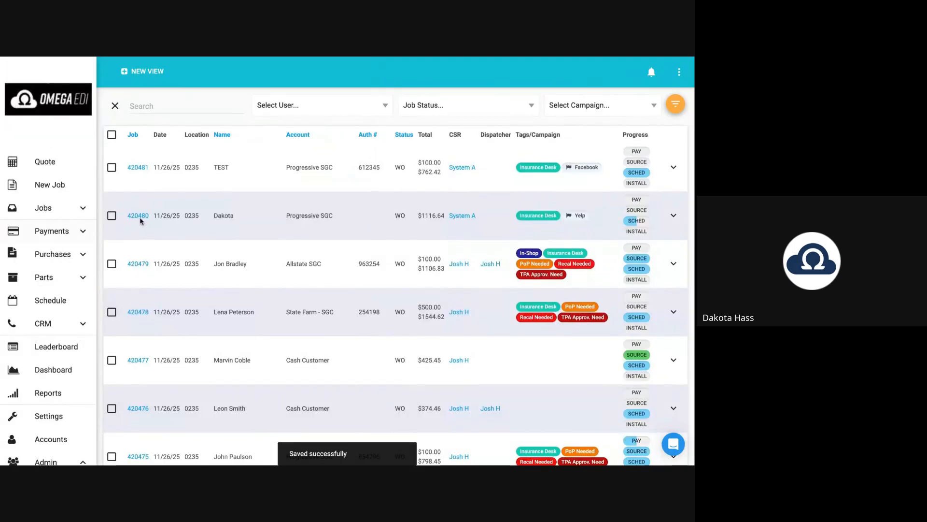